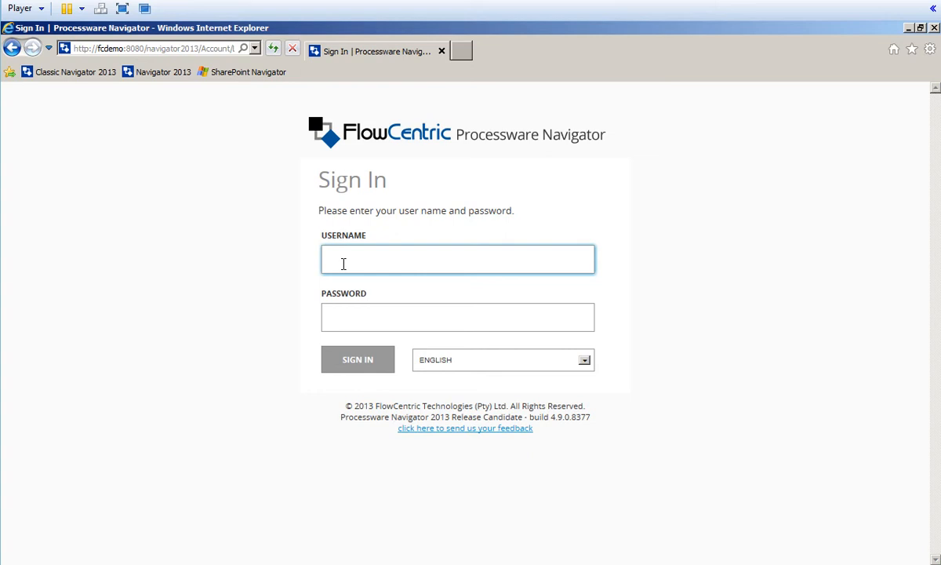
# Step: Sign in with the saved demo account and go to the Start A Process page
pyautogui.write('f')
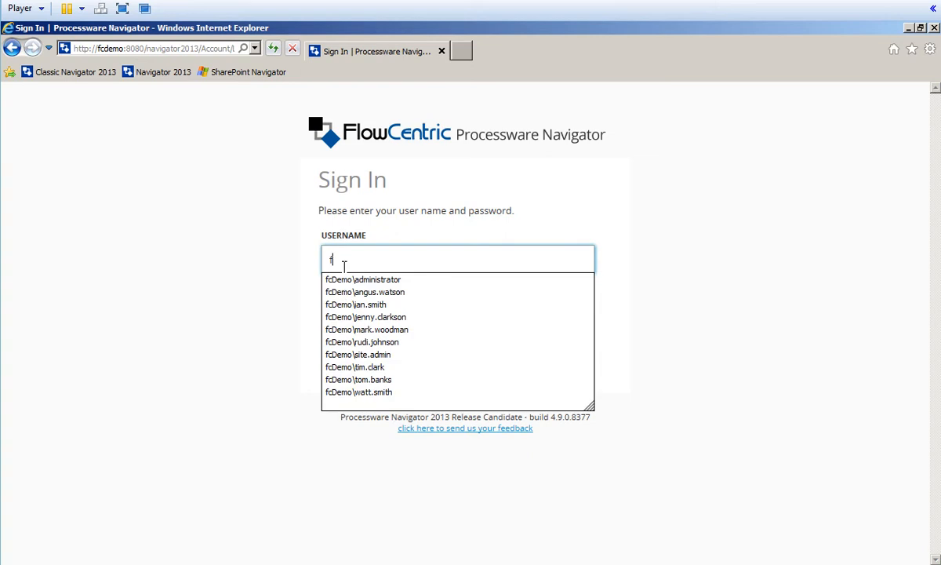
pyautogui.click(379, 392)
pyautogui.click(366, 364)
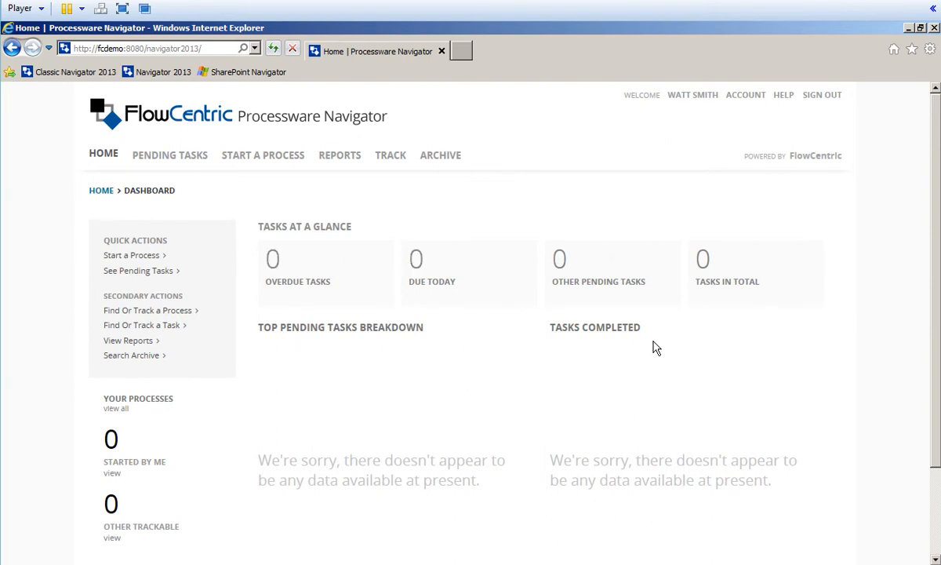
pyautogui.click(269, 160)
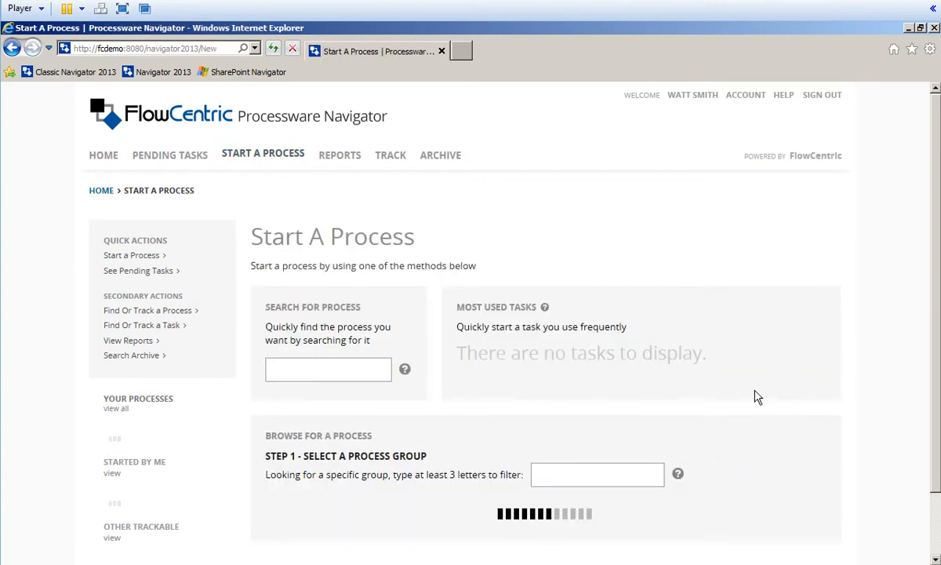
# Step: Start the Operational Expenditure process from the EBS for Procurement process group
pyautogui.scroll(-1, 734, 392)
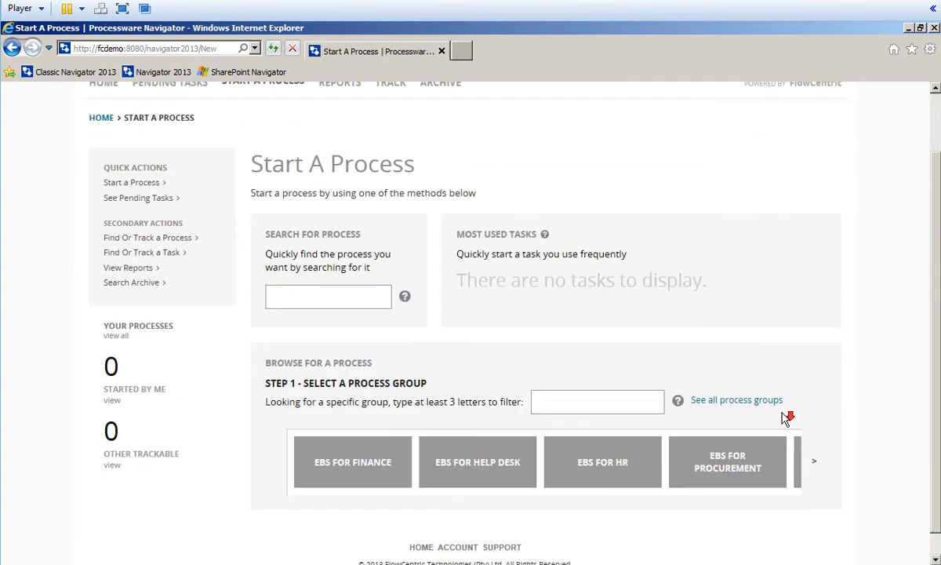
pyautogui.click(742, 407)
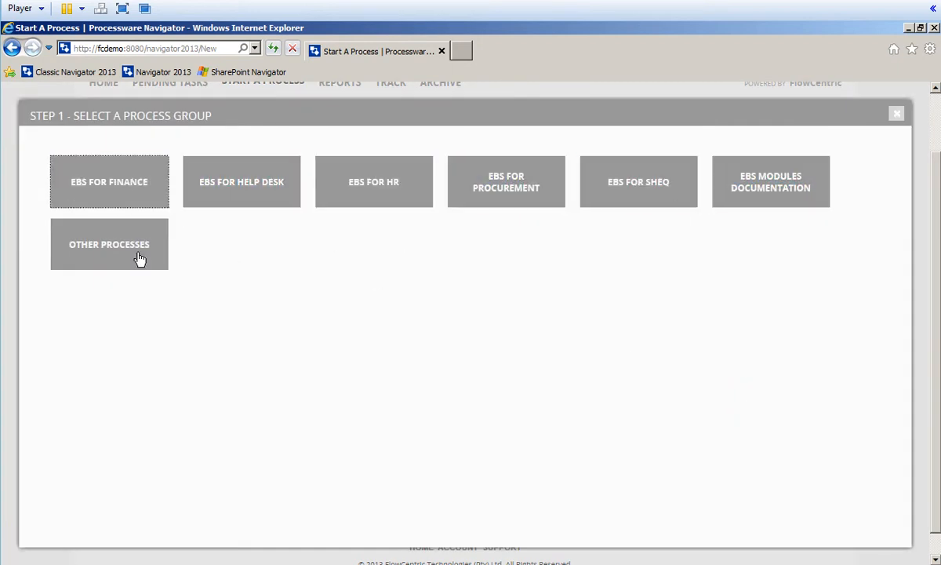
pyautogui.click(516, 191)
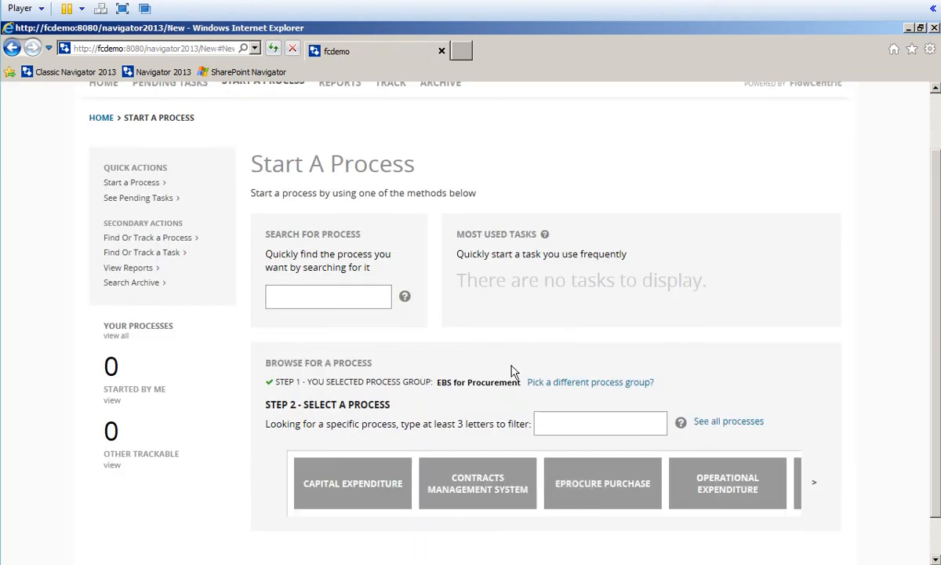
pyautogui.click(816, 486)
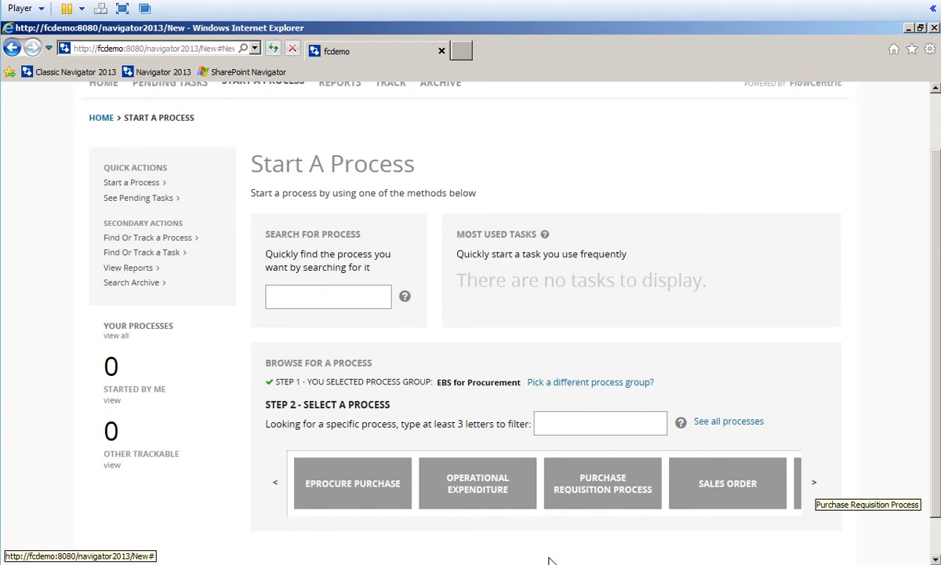
pyautogui.click(483, 497)
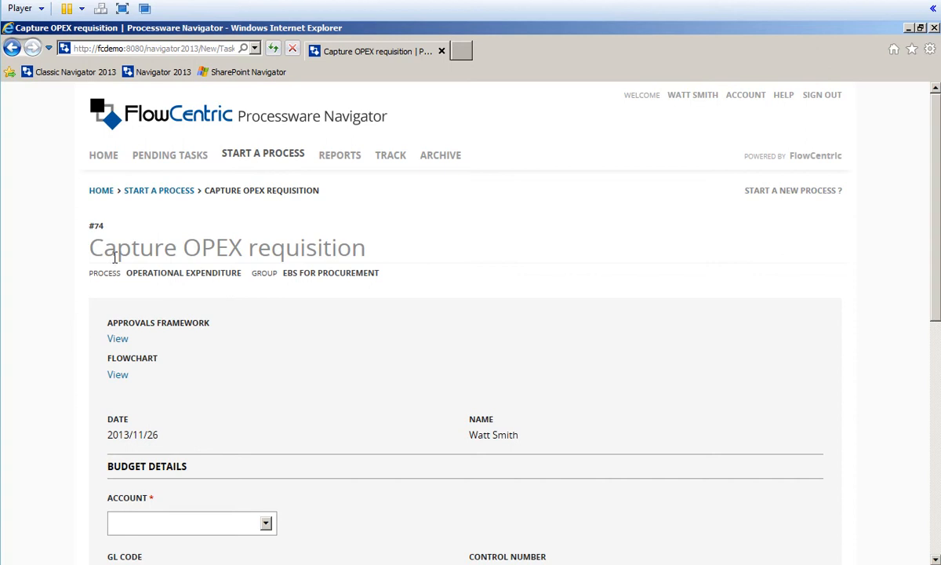
# Step: View the Budgeted Purchase Requisition flowchart for form #74, then close it and return to the form
pyautogui.moveTo(89, 248); pyautogui.dragTo(353, 259)
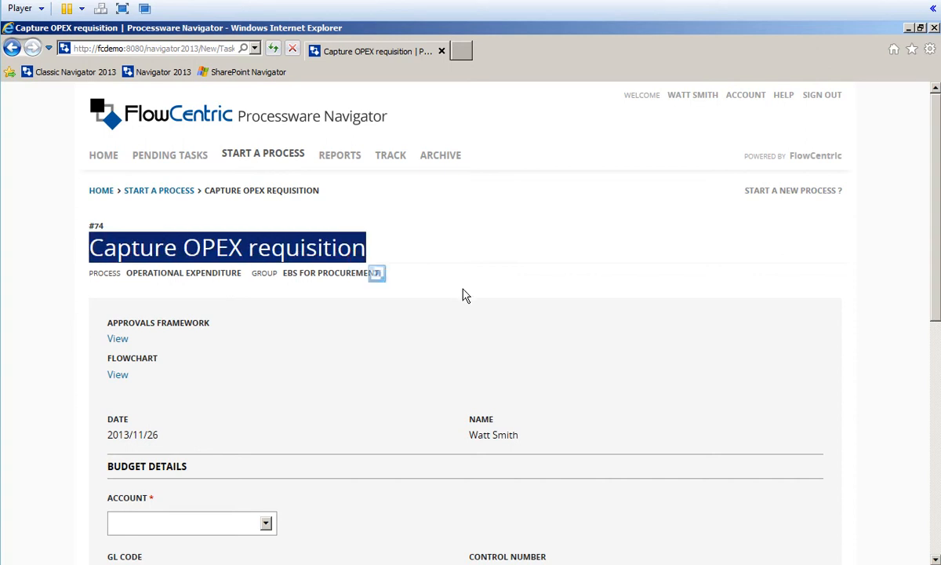
pyautogui.click(440, 330)
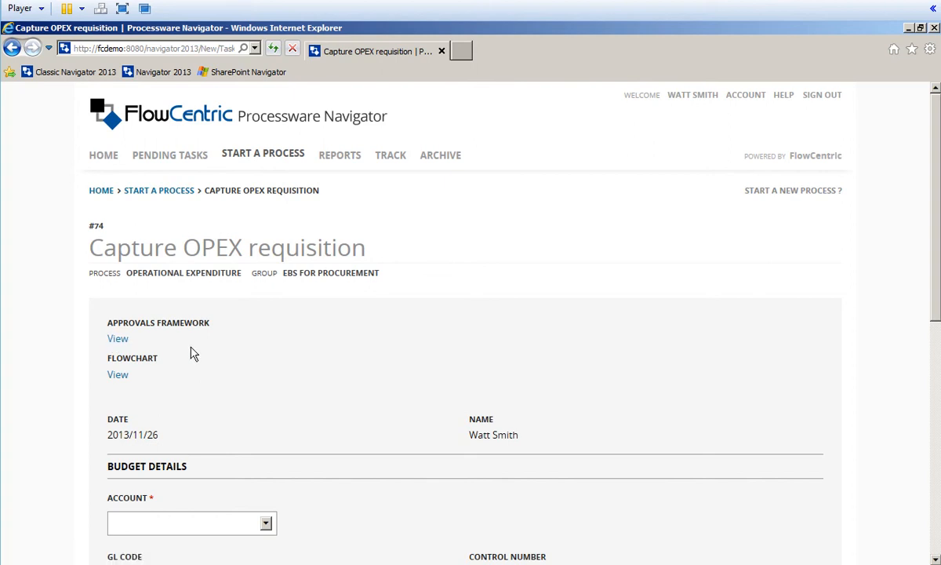
pyautogui.click(118, 377)
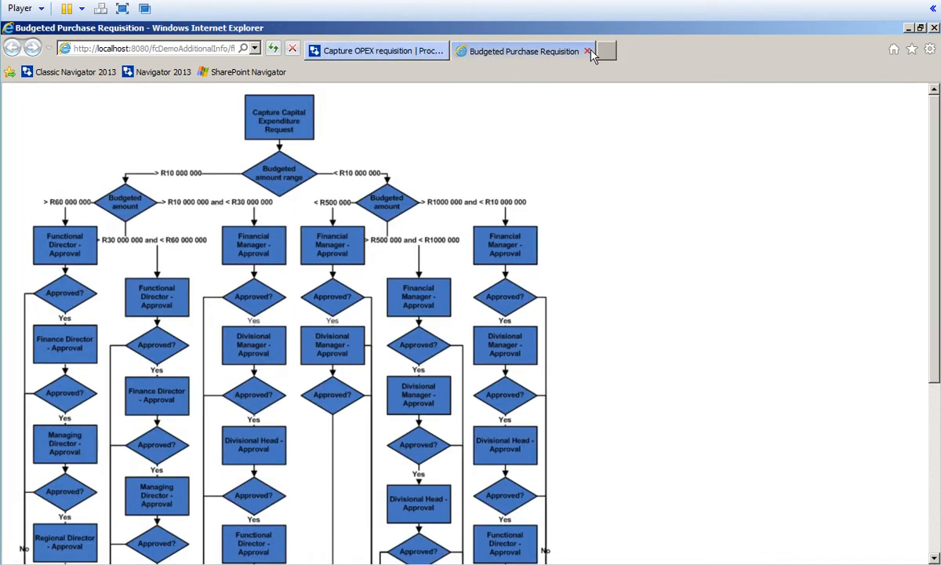
pyautogui.click(588, 52)
pyautogui.scroll(-4, 377, 386)
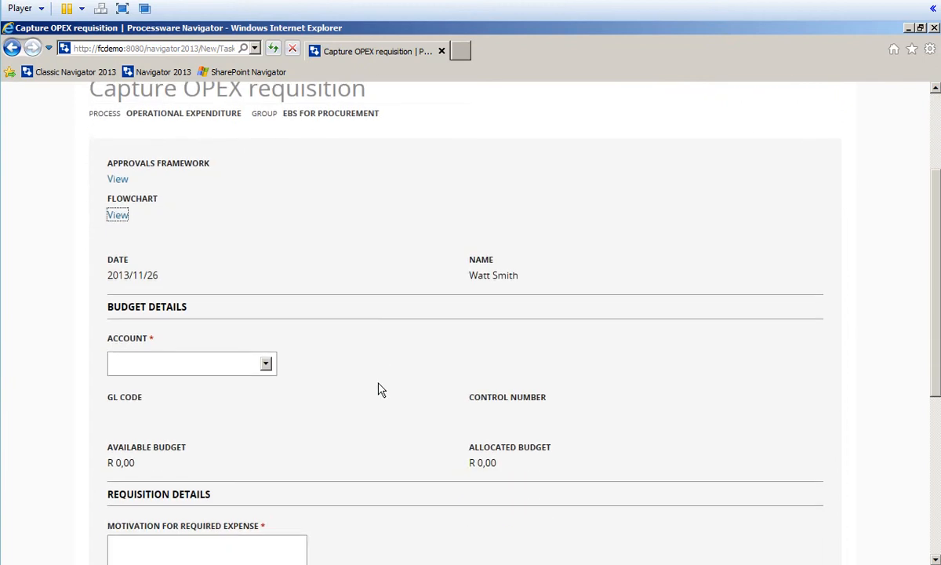
pyautogui.scroll(2, 380, 388)
pyautogui.scroll(-1, 363, 380)
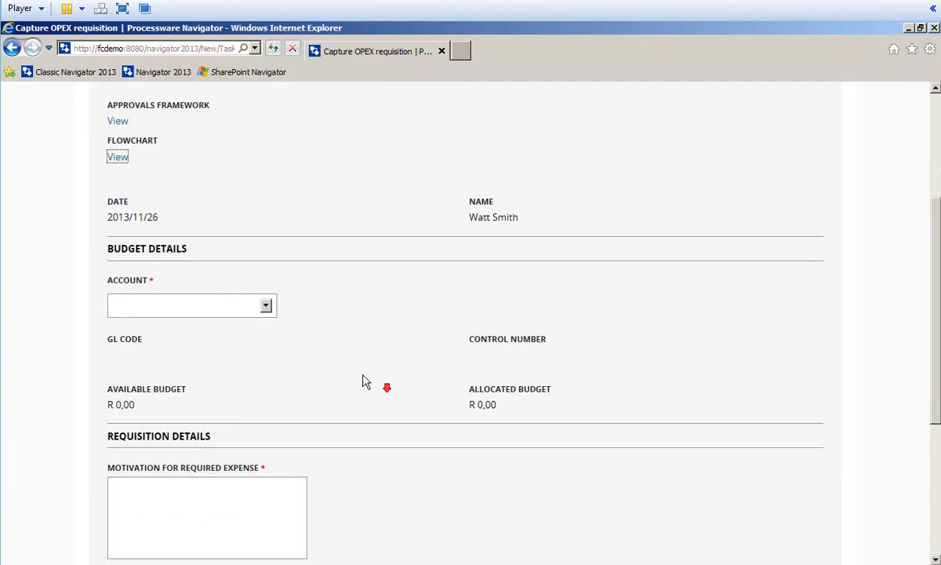
# Step: Choose the Computer System Maintenance account, filling GL code 73358 and control number 73358_20039
pyautogui.click(266, 307)
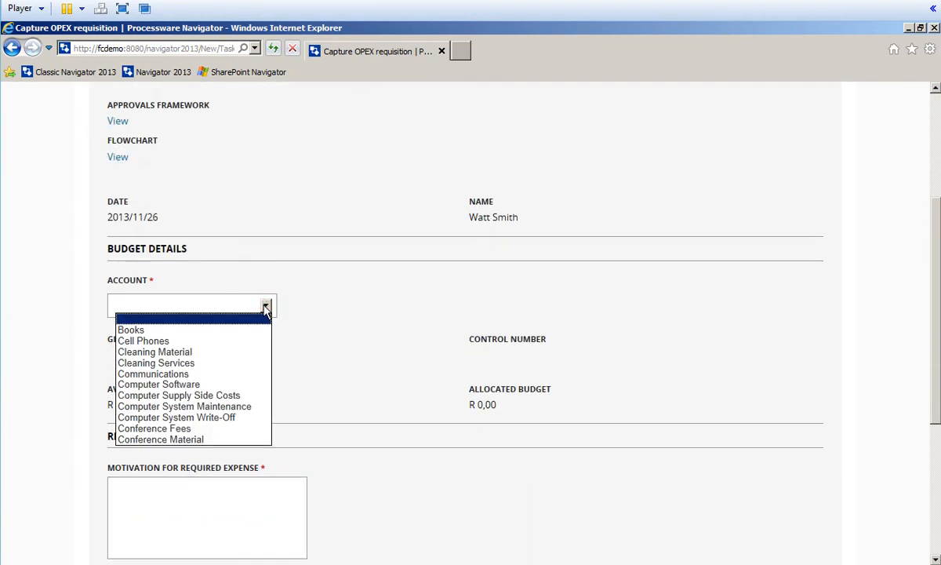
pyautogui.click(183, 409)
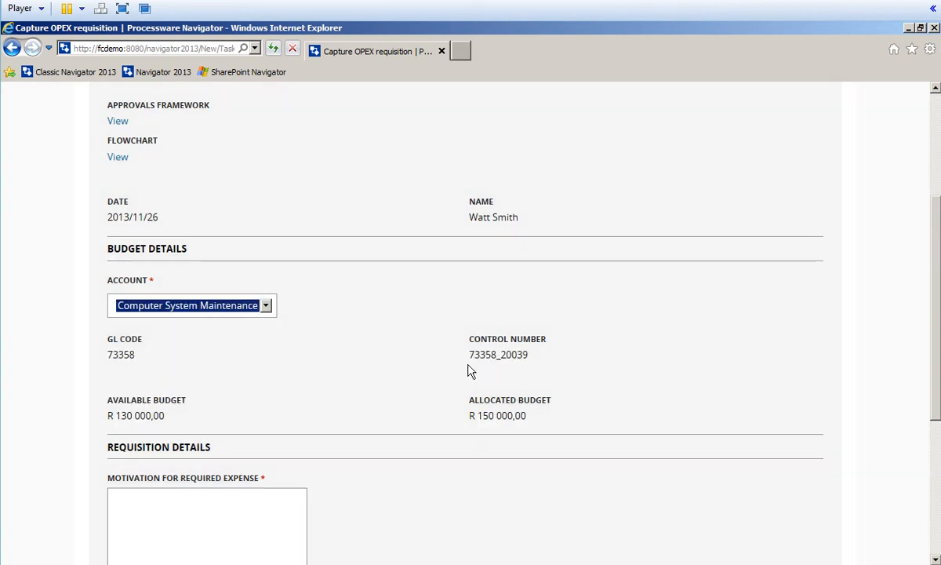
pyautogui.moveTo(470, 354); pyautogui.dragTo(529, 354)
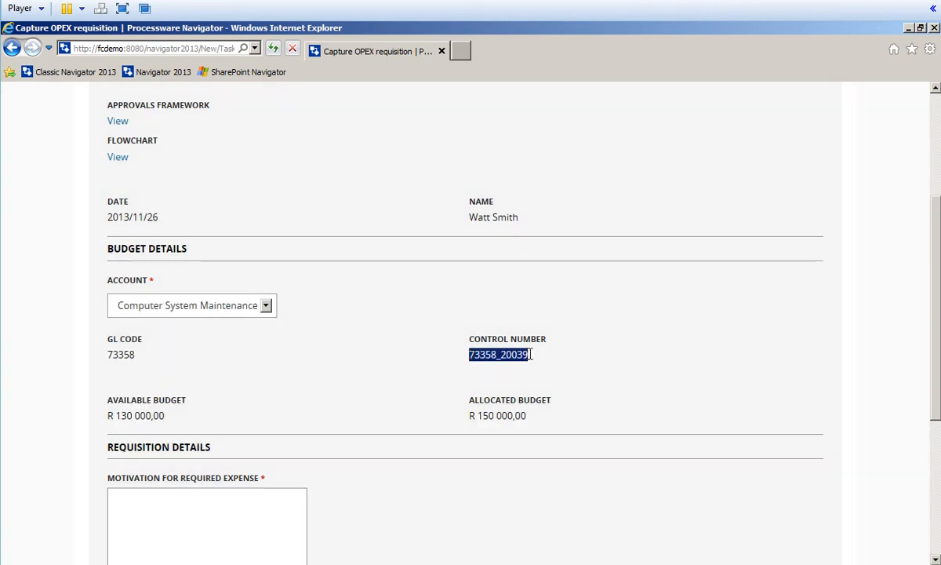
pyautogui.click(383, 372)
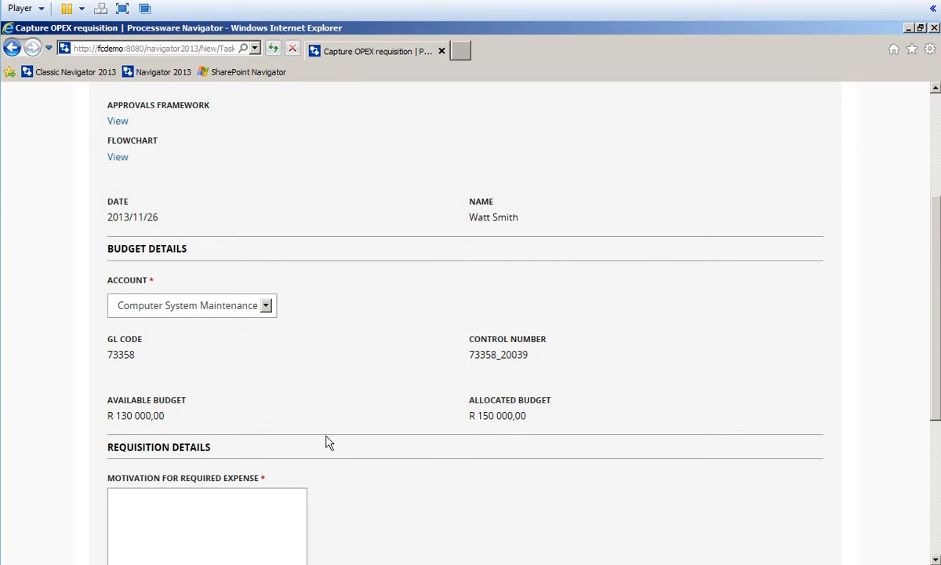
pyautogui.scroll(-3, 353, 447)
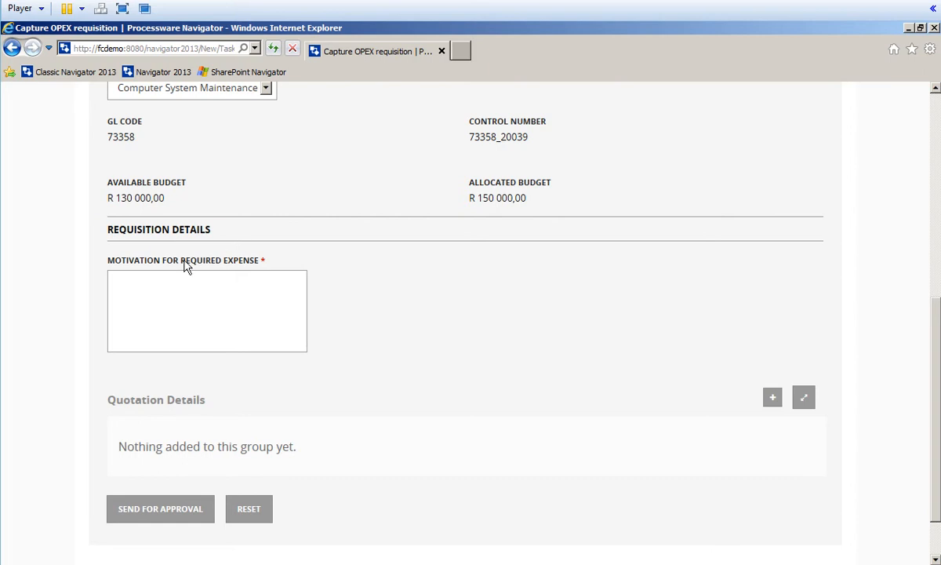
# Step: Enter 'Monitor needs to be repaired' as the motivation for the required expense
pyautogui.click(262, 262)
pyautogui.scroll(2, 330, 305)
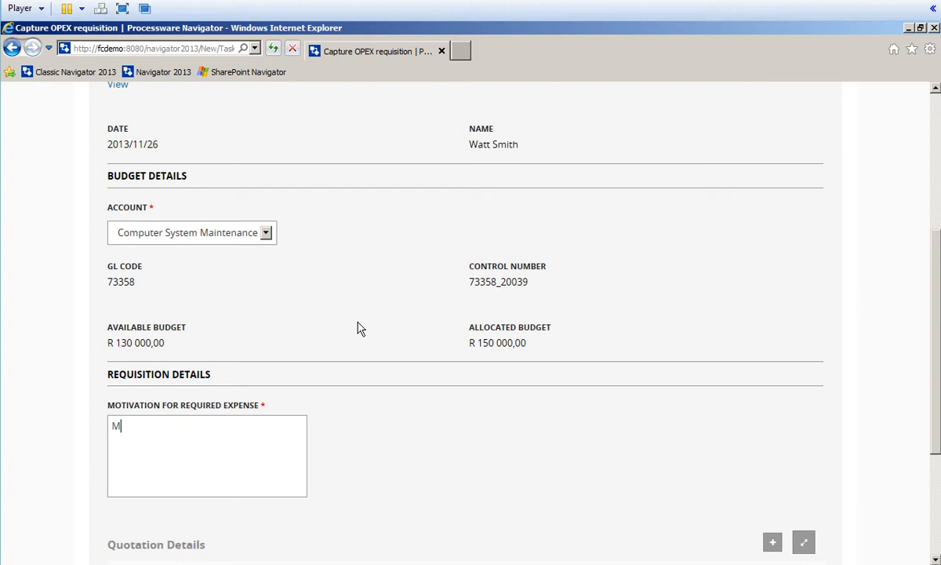
pyautogui.write('needs to be')
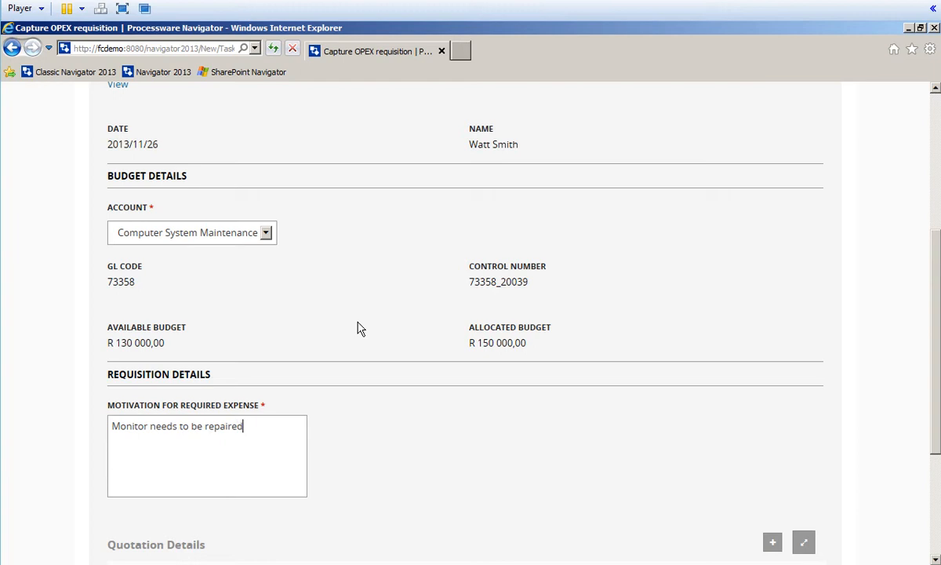
pyautogui.write(' repaired')
pyautogui.scroll(-3, 582, 462)
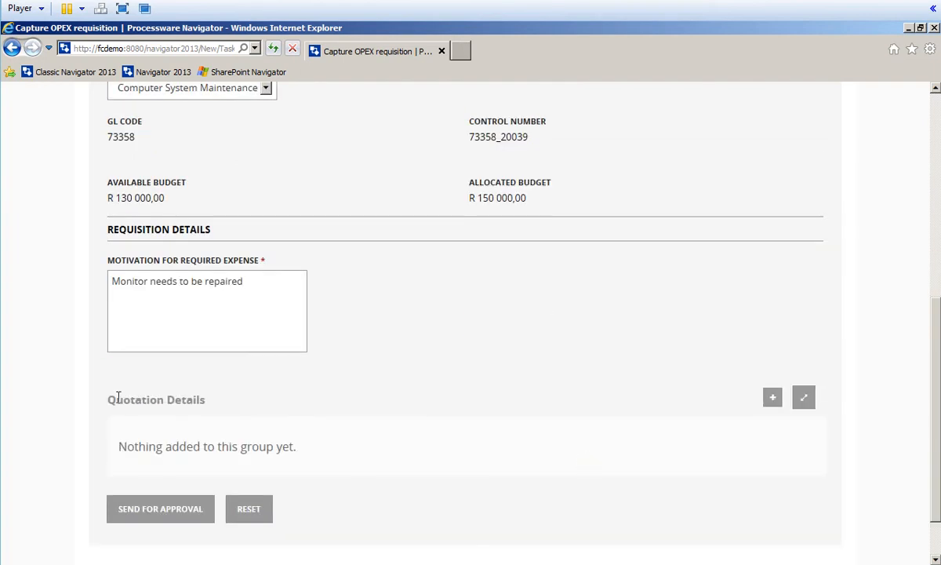
pyautogui.click(773, 399)
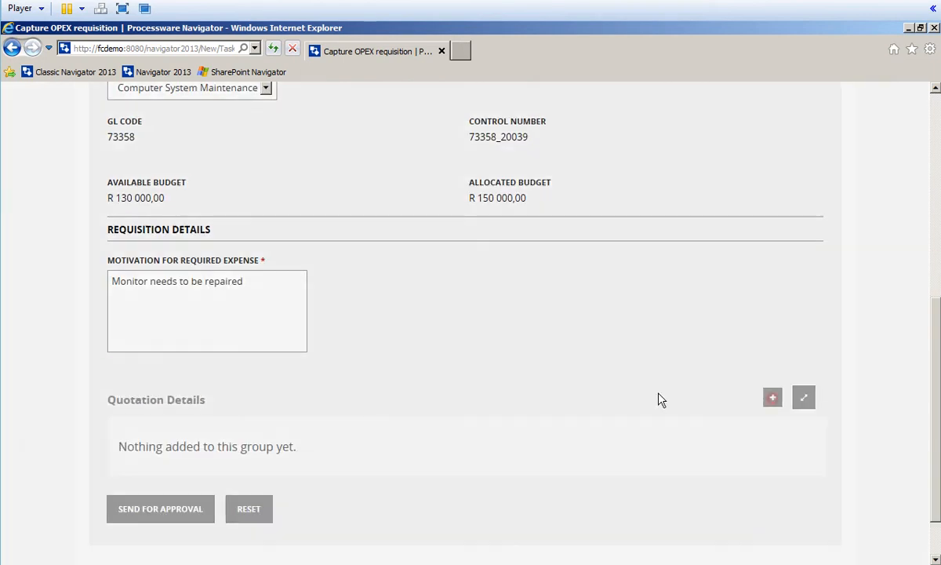
# Step: Add a quotation row and delete the extra duplicate row
pyautogui.scroll(-2, 372, 415)
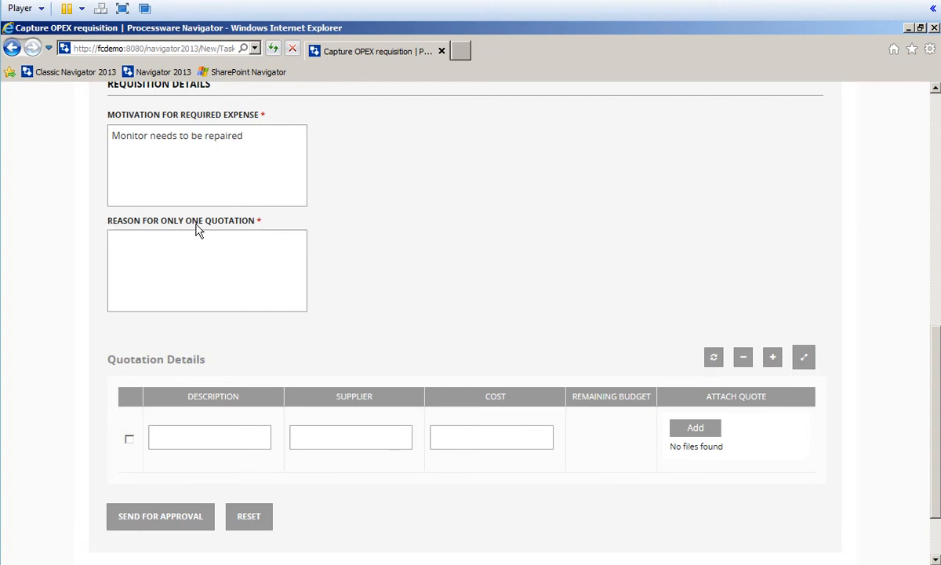
pyautogui.click(772, 358)
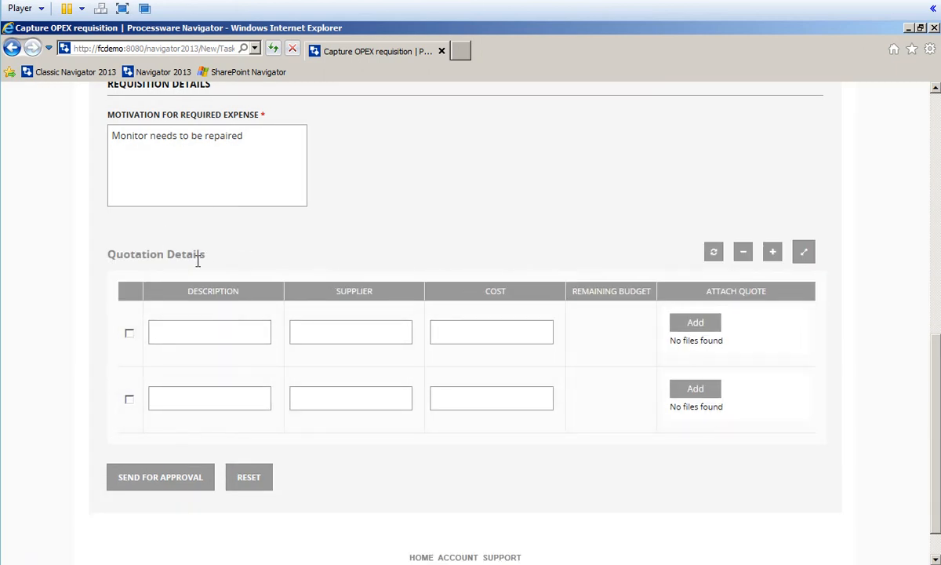
pyautogui.click(129, 399)
pyautogui.click(744, 252)
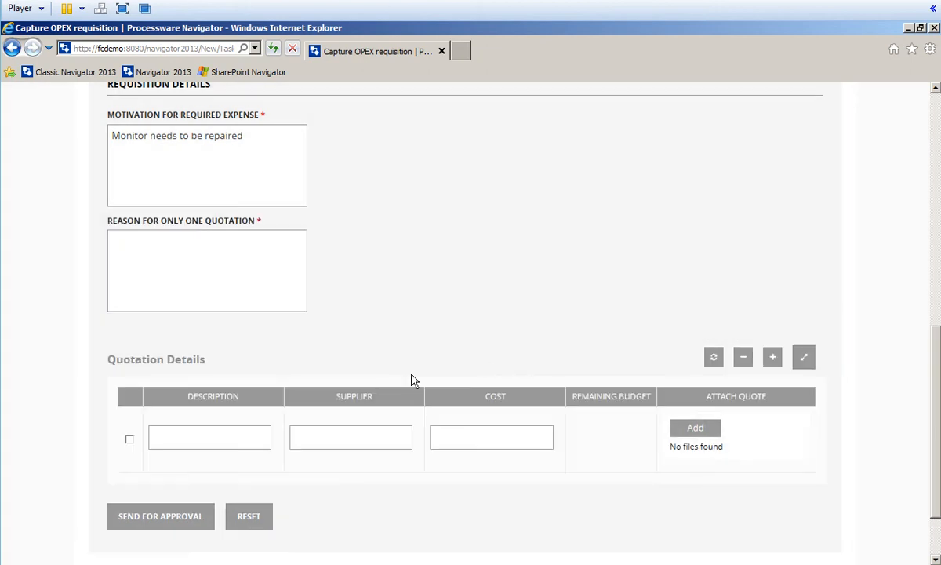
# Step: Fill the quotation with description 'PC Monitor Repair' and supplier 'Supplier X'
pyautogui.click(185, 436)
pyautogui.write('Monito')
pyautogui.press('BackSpace')
pyautogui.press('BackSpace')
pyautogui.press('BackSpace')
pyautogui.write('PC Monitor Repai')
pyautogui.click(329, 439)
pyautogui.write('Suup')
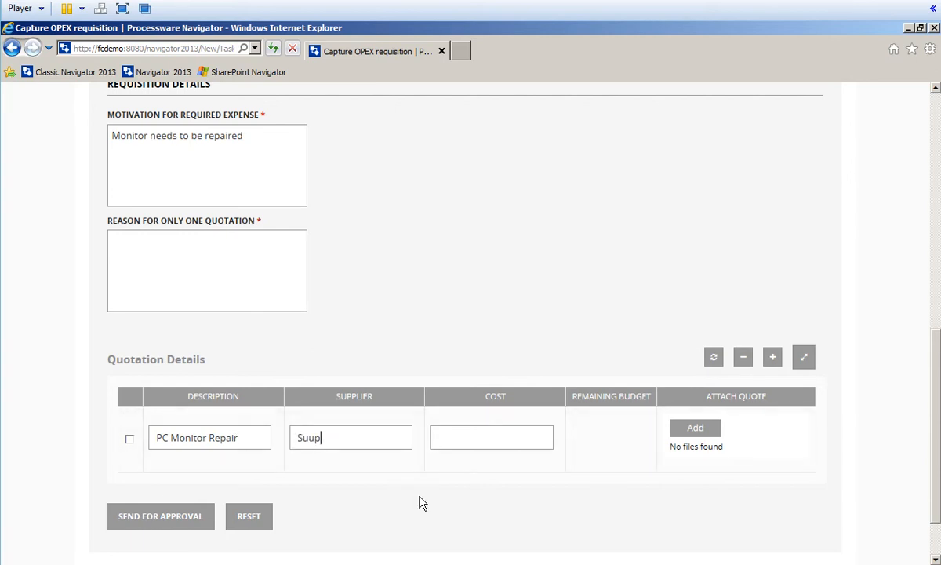
pyautogui.write('plier X')
pyautogui.click(498, 437)
pyautogui.scroll(3, 243, 438)
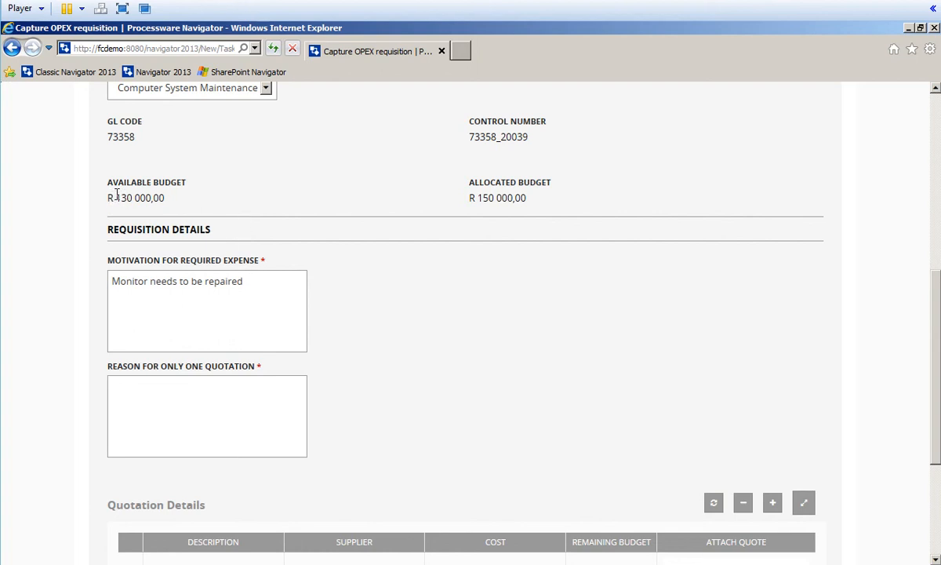
# Step: Enter an initial quotation cost of 140000 and let the remaining budget recalculate
pyautogui.moveTo(116, 195); pyautogui.dragTo(166, 196)
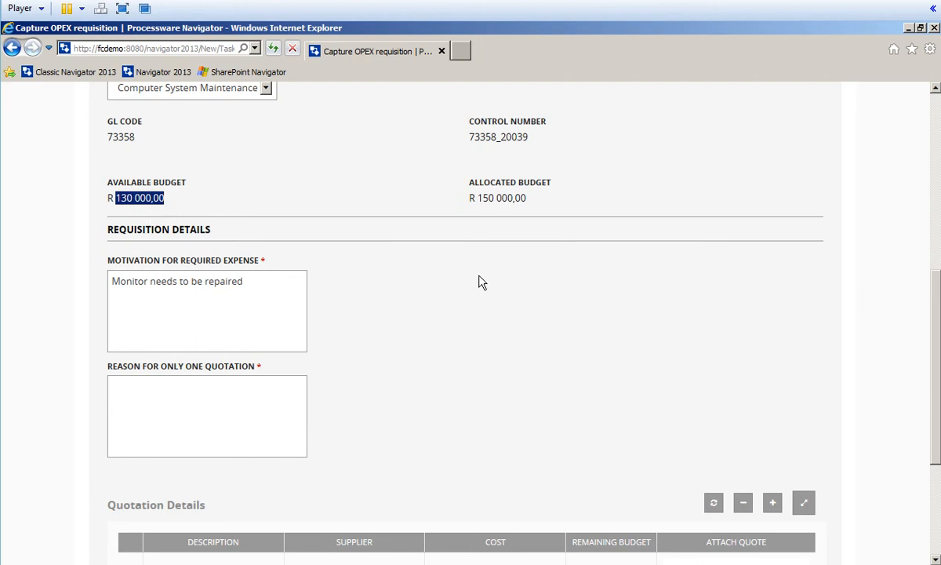
pyautogui.scroll(-2, 480, 281)
pyautogui.click(499, 438)
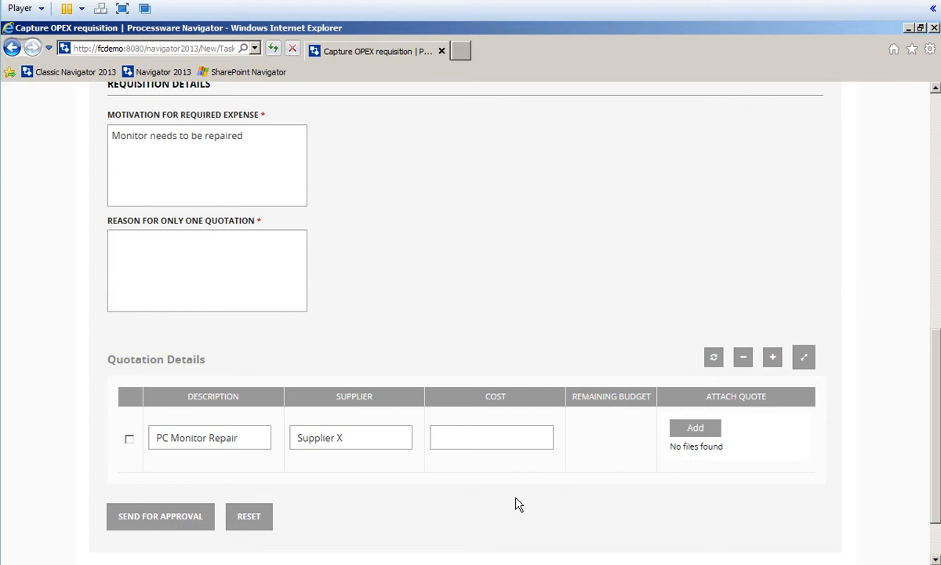
pyautogui.write('140000')
pyautogui.click(631, 448)
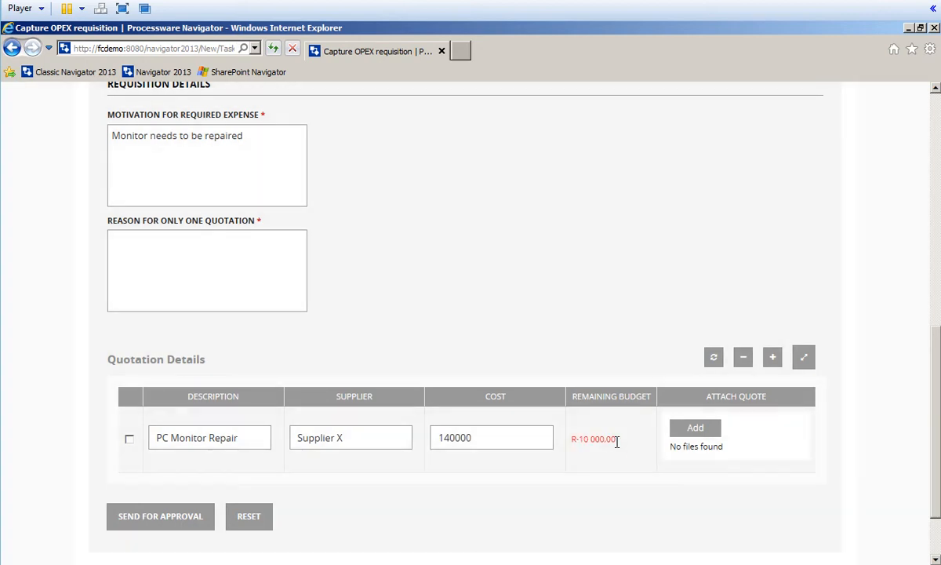
# Step: Change the quotation cost to 12000, leaving R 118 000,00 remaining budget
pyautogui.scroll(3, 587, 491)
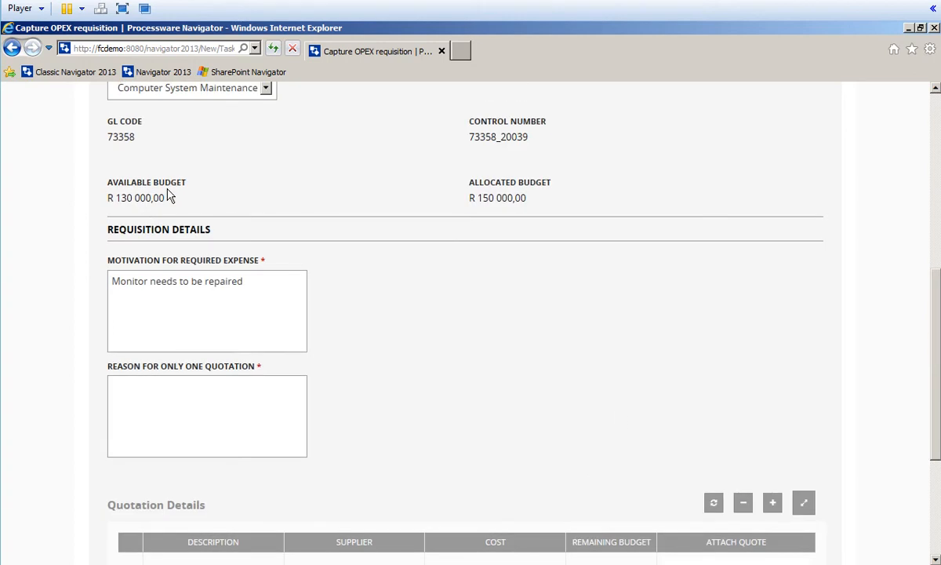
pyautogui.scroll(-3, 619, 420)
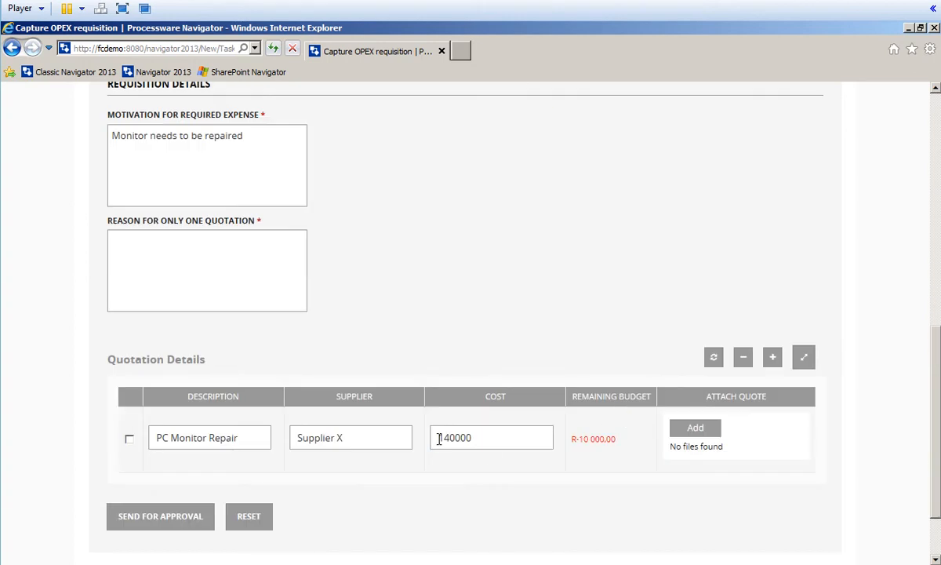
pyautogui.moveTo(437, 437); pyautogui.dragTo(486, 447)
pyautogui.write('12000')
pyautogui.click(597, 467)
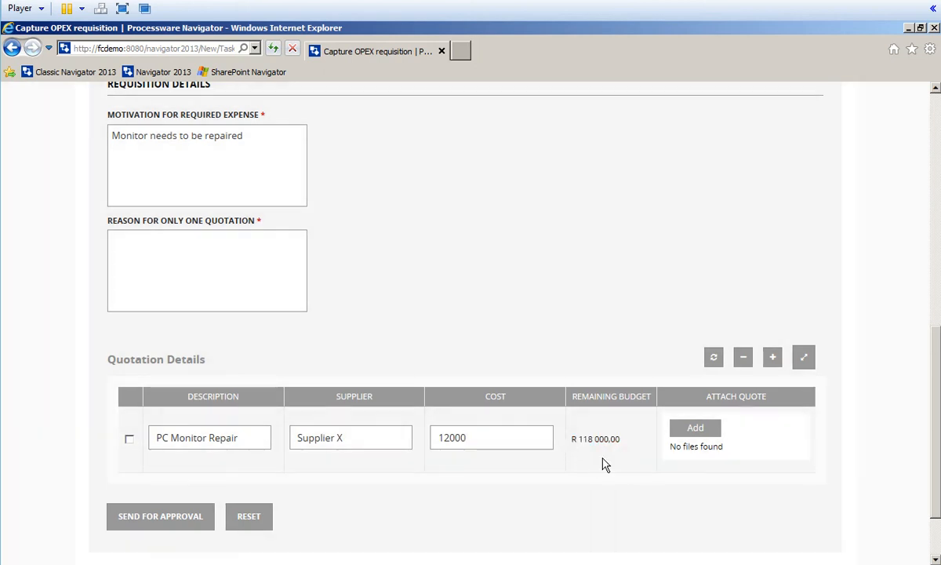
pyautogui.scroll(3, 584, 480)
pyautogui.scroll(-3, 585, 480)
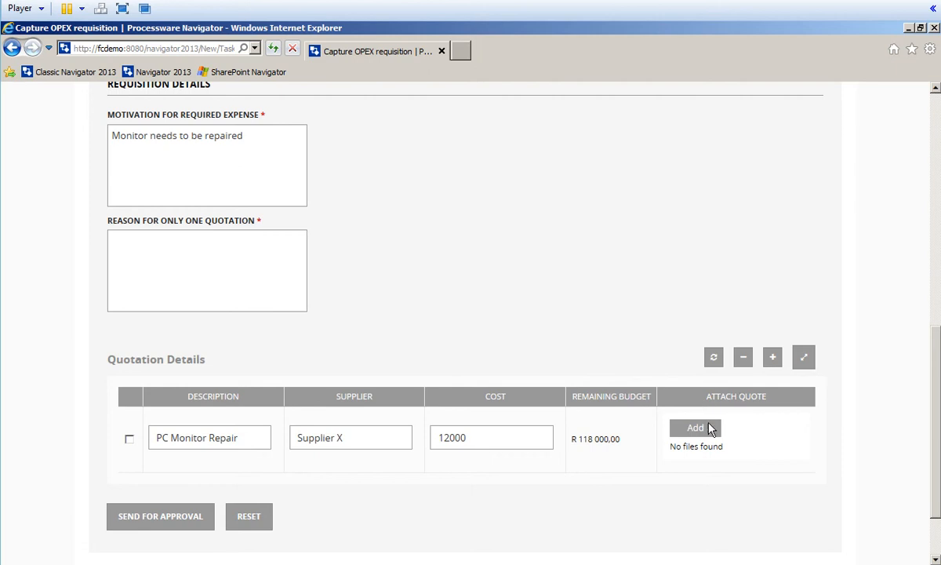
pyautogui.click(690, 430)
# Step: Attach Sample Document 3.txt as the quote and try sending the requisition for approval
pyautogui.click(193, 233)
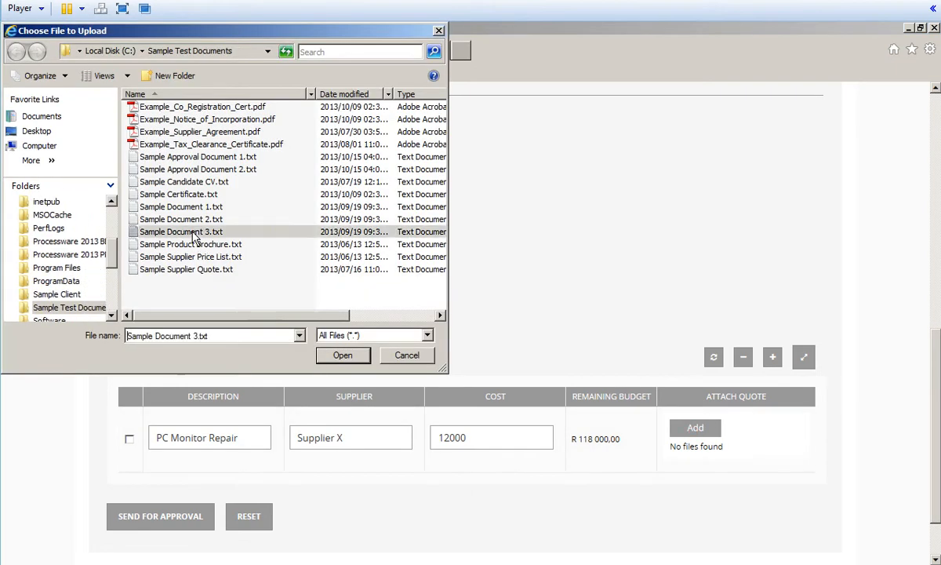
pyautogui.doubleClick(194, 235)
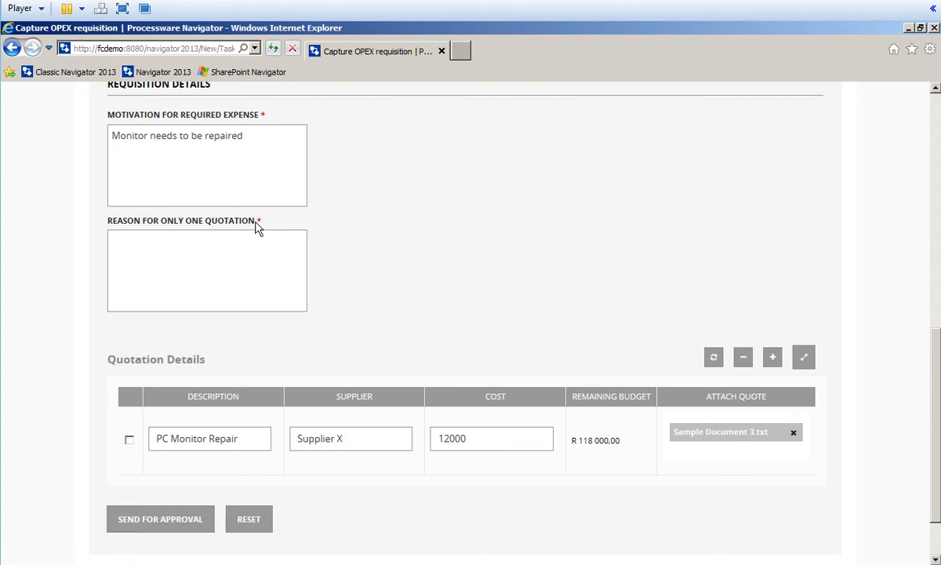
pyautogui.click(155, 521)
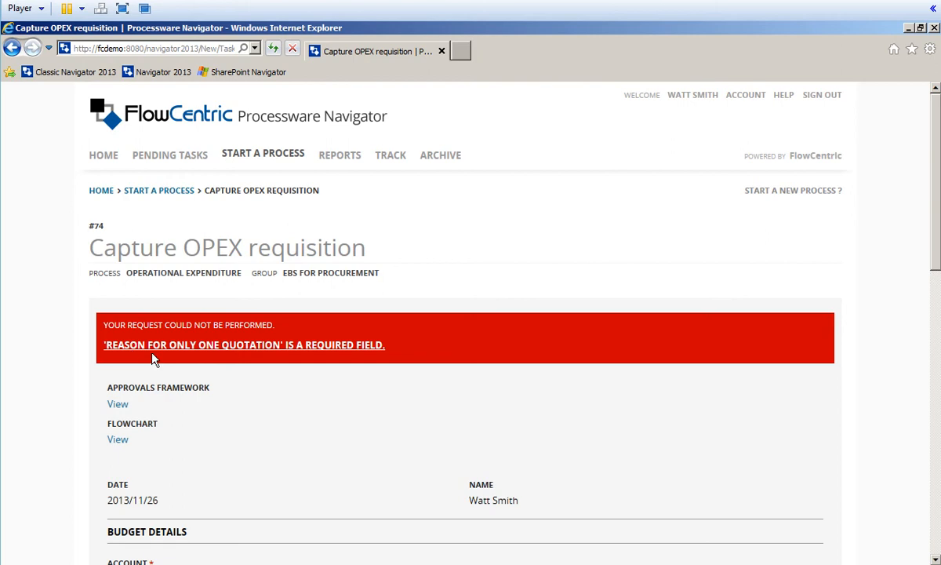
# Step: Give 'Preferred Supplier' as the reason for only one quotation and resend for approval
pyautogui.scroll(-6, 353, 443)
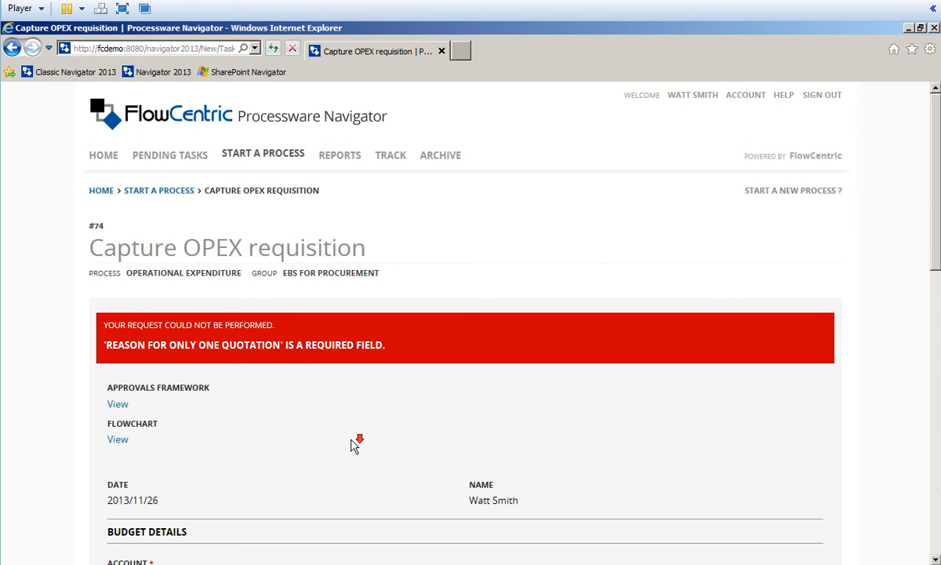
pyautogui.scroll(4, 357, 444)
pyautogui.scroll(3, 357, 443)
pyautogui.click(252, 353)
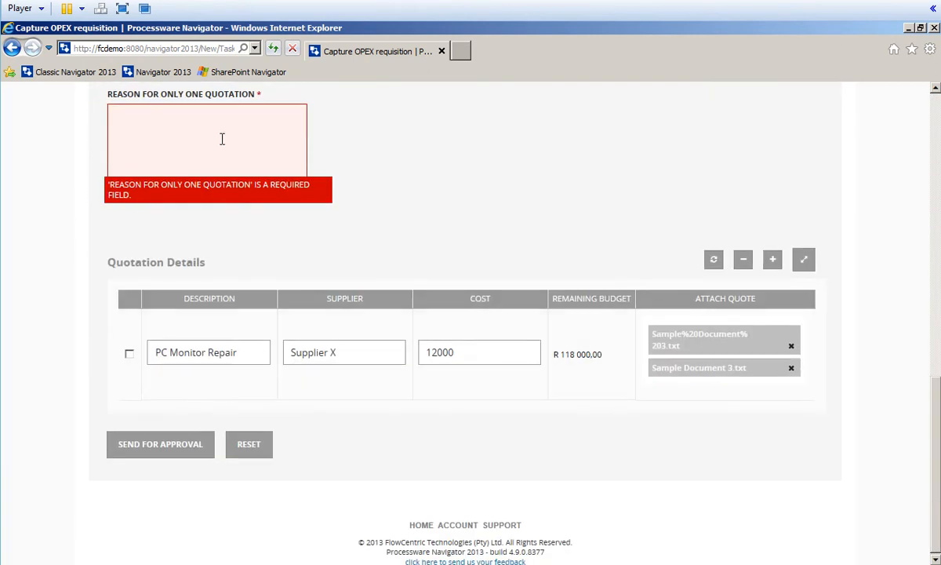
pyautogui.click(153, 120)
pyautogui.write('Preferred Supplier')
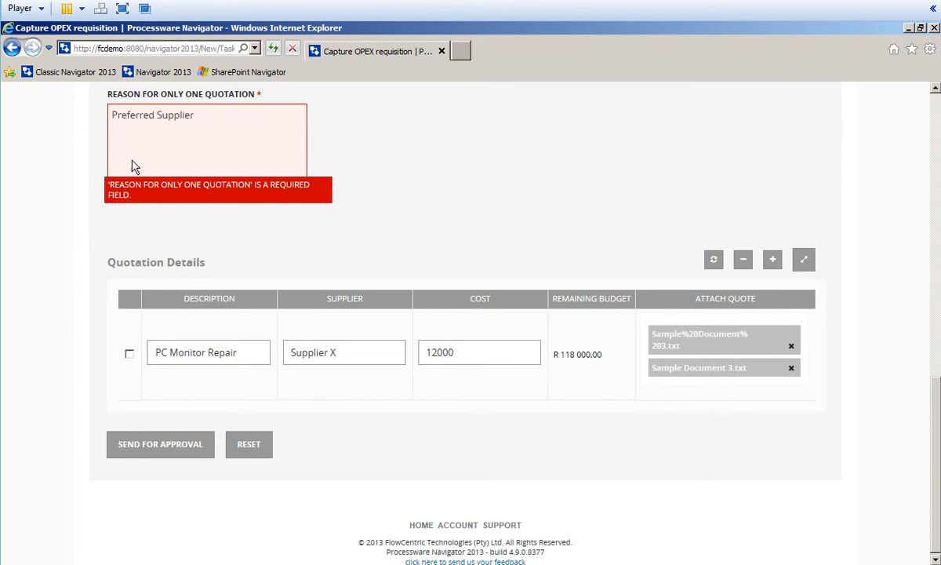
pyautogui.click(161, 446)
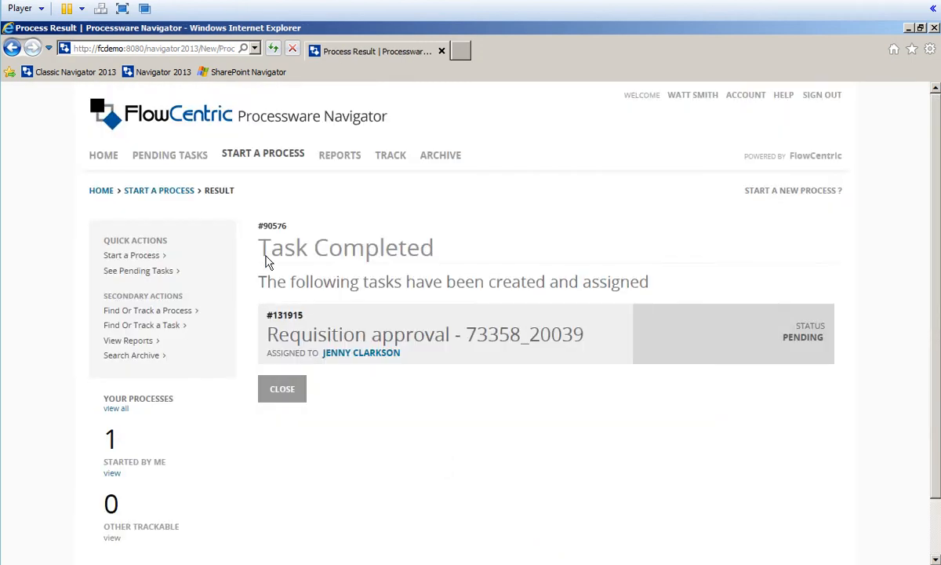
pyautogui.click(263, 245)
# Step: Sign out of the requester's account from the Task Completed page
pyautogui.moveTo(263, 246); pyautogui.dragTo(433, 251)
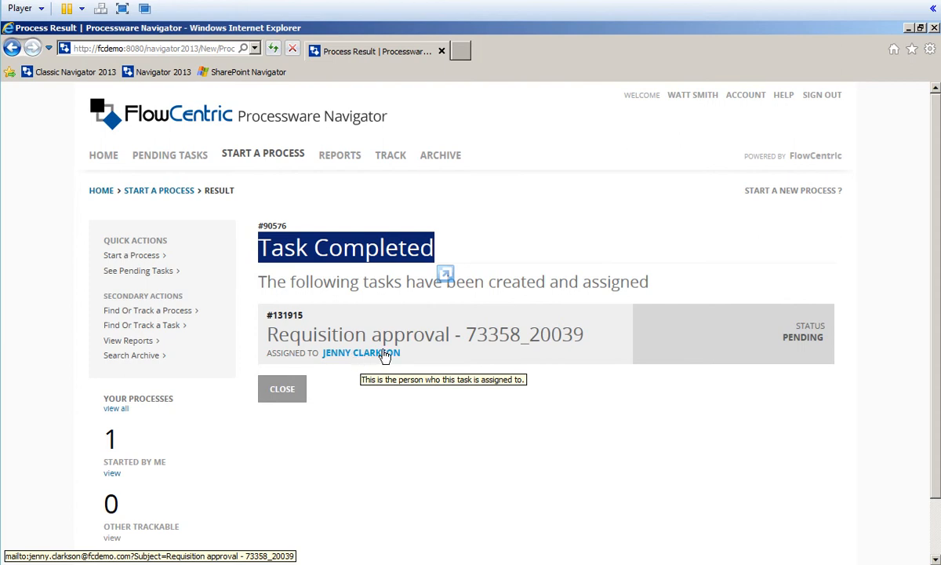
pyautogui.click(437, 399)
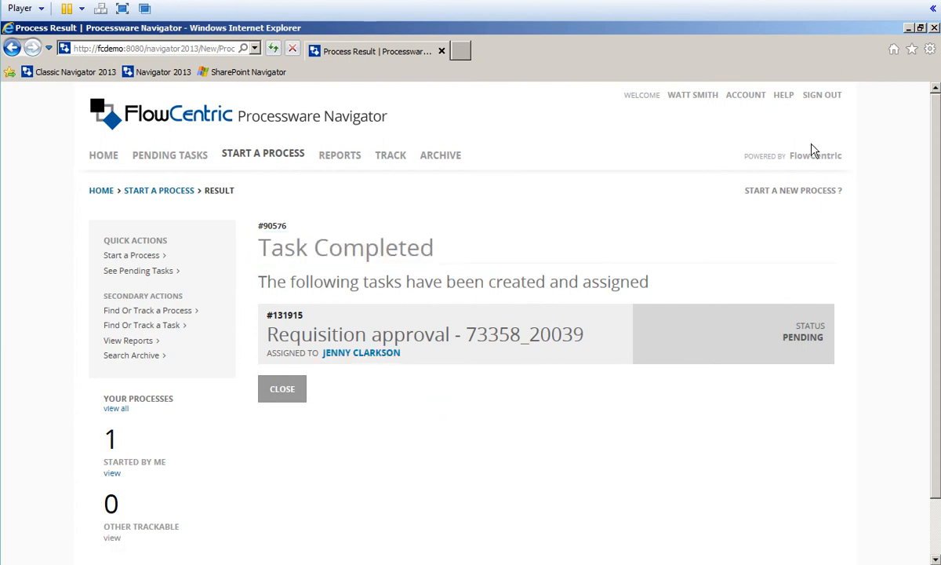
pyautogui.click(825, 96)
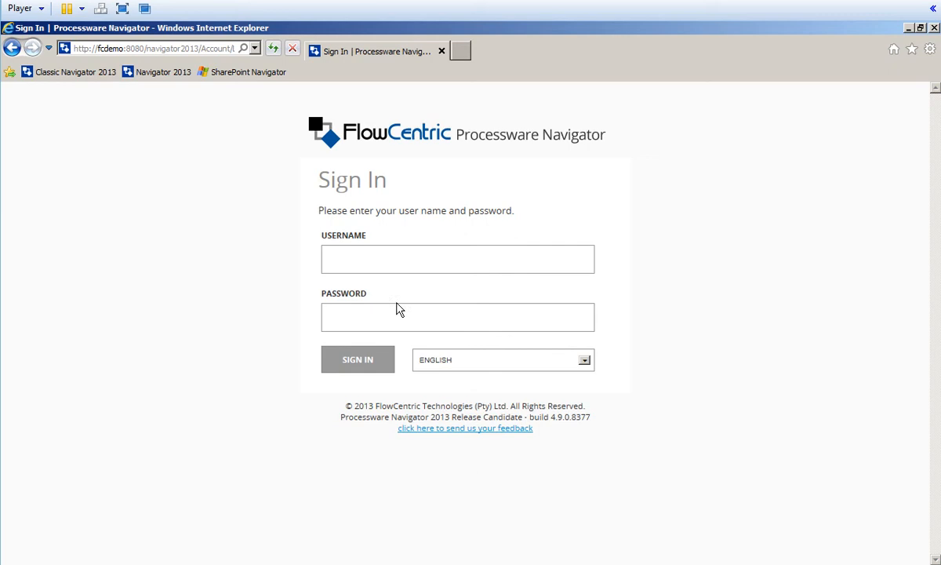
# Step: Sign in as the approver by typing f and picking their account from the username suggestions
pyautogui.click(378, 258)
pyautogui.write('f')
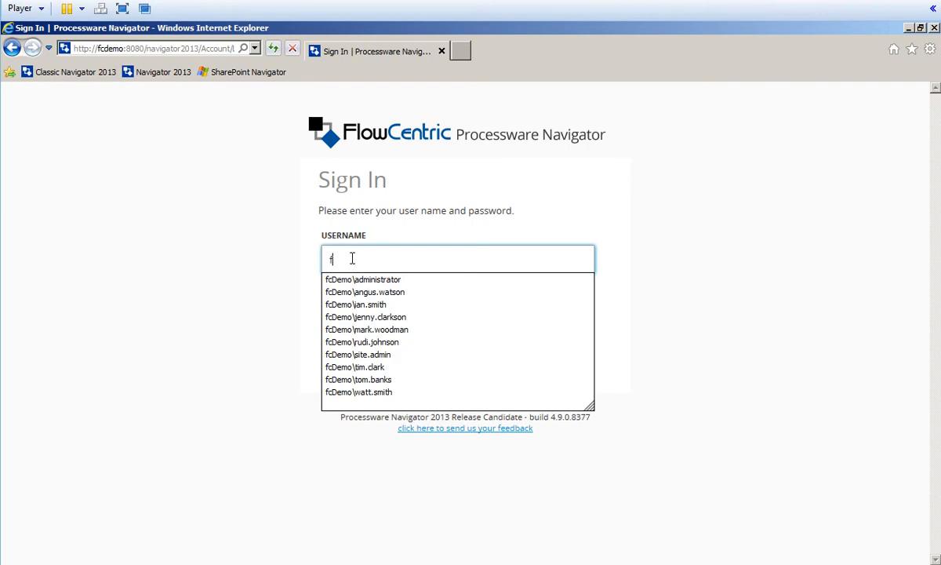
pyautogui.click(439, 319)
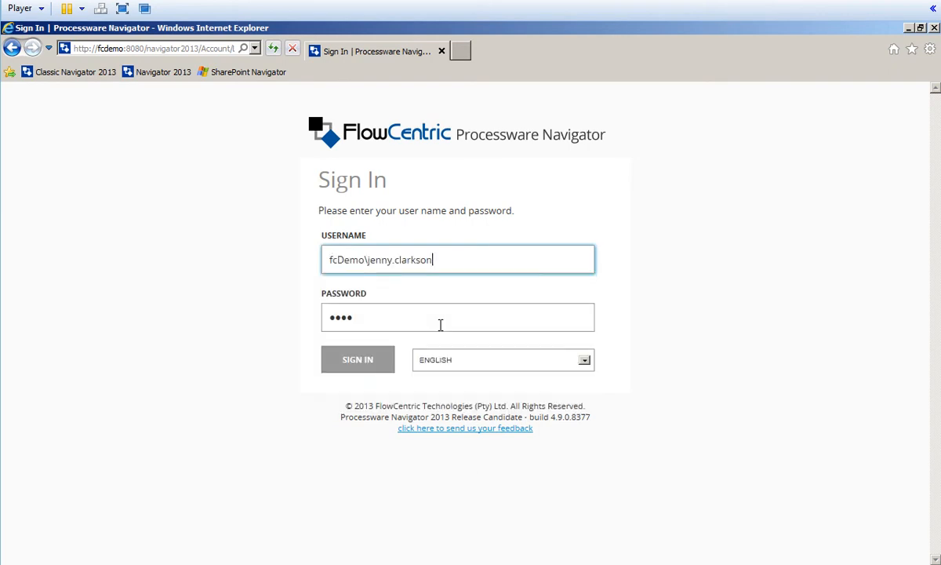
pyautogui.click(345, 361)
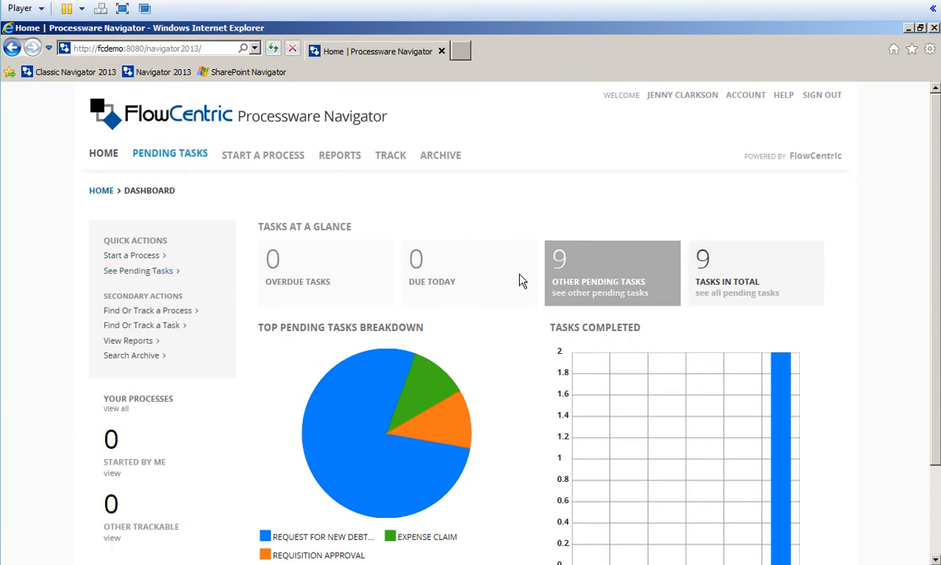
# Step: Open the Requisition approval - 73358_20039 task from the other pending tasks list
pyautogui.click(575, 270)
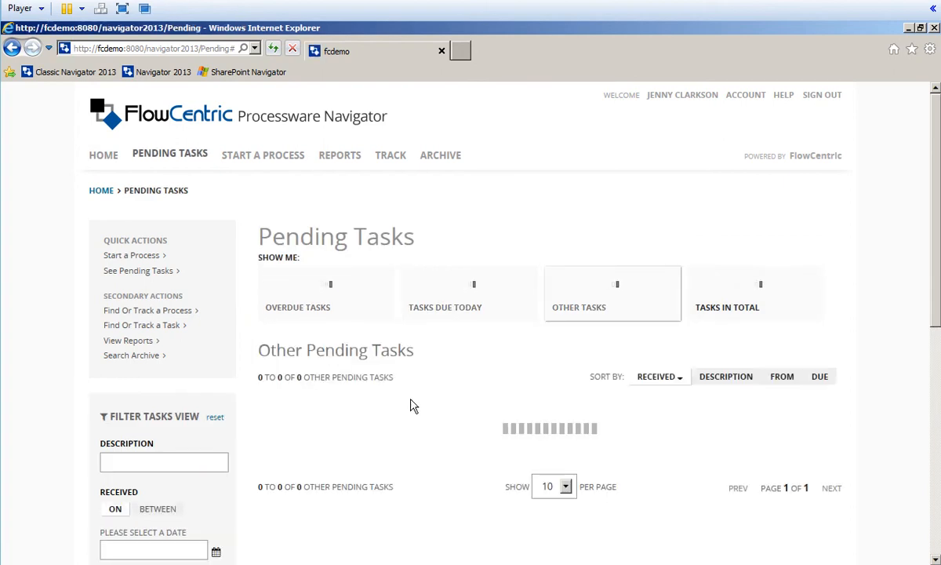
pyautogui.scroll(-3, 390, 416)
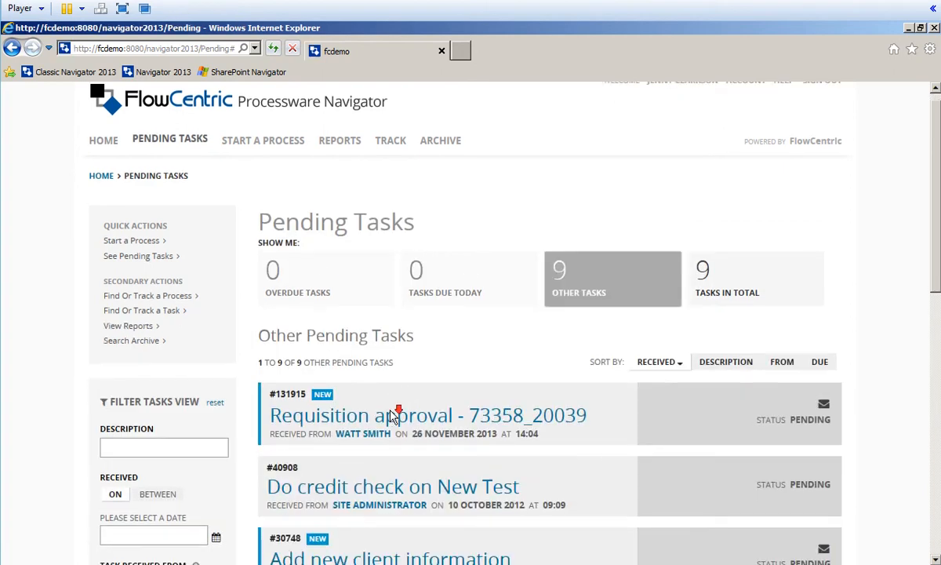
pyautogui.moveTo(323, 267)
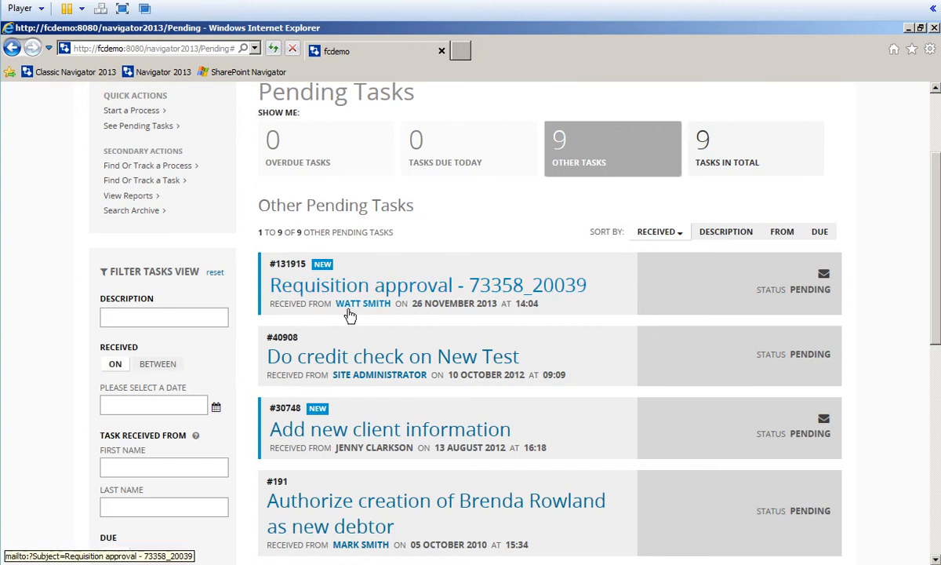
pyautogui.click(357, 284)
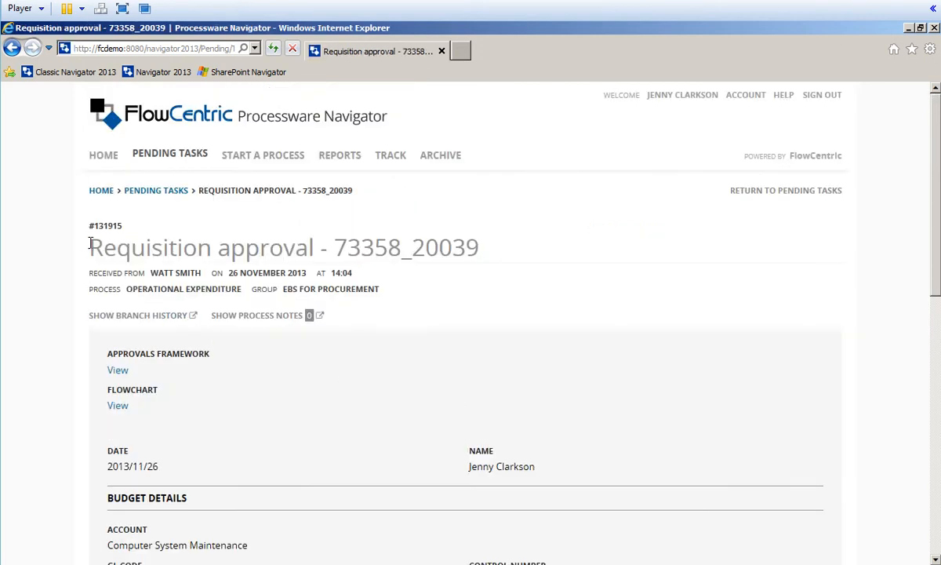
pyautogui.moveTo(90, 243); pyautogui.dragTo(471, 252)
# Step: Add the process note 'Additional process notes can be added at any time during the process'
pyautogui.click(451, 297)
pyautogui.click(263, 318)
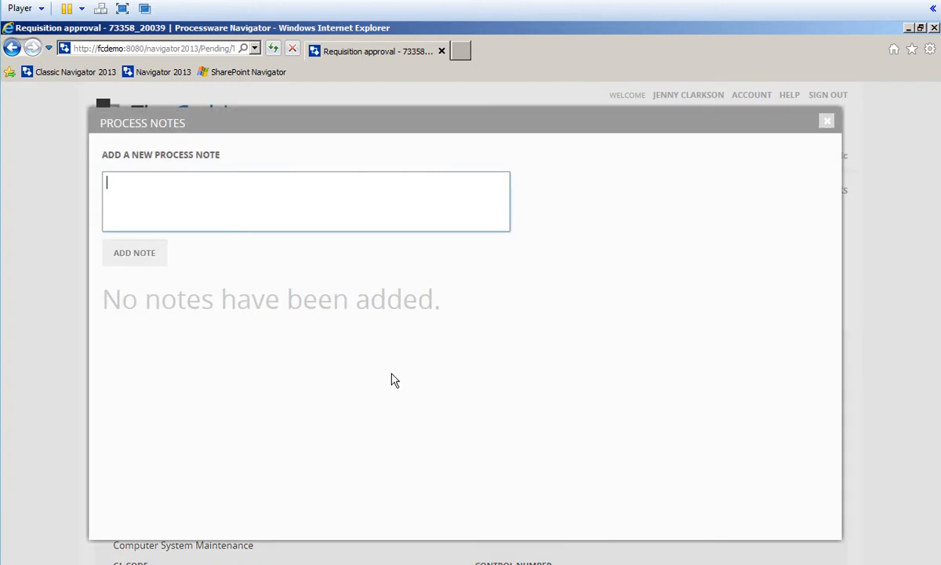
pyautogui.write('Addition')
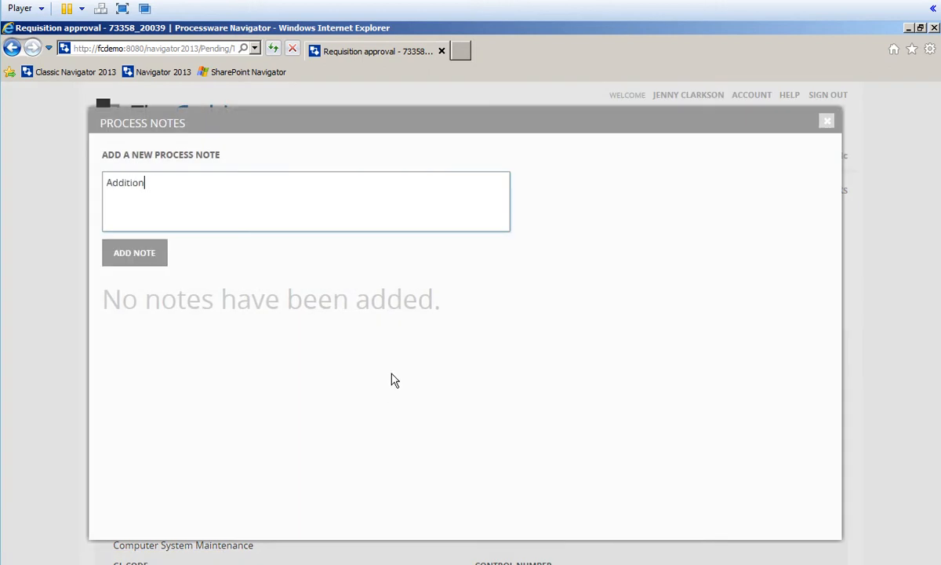
pyautogui.write('al process notes can b')
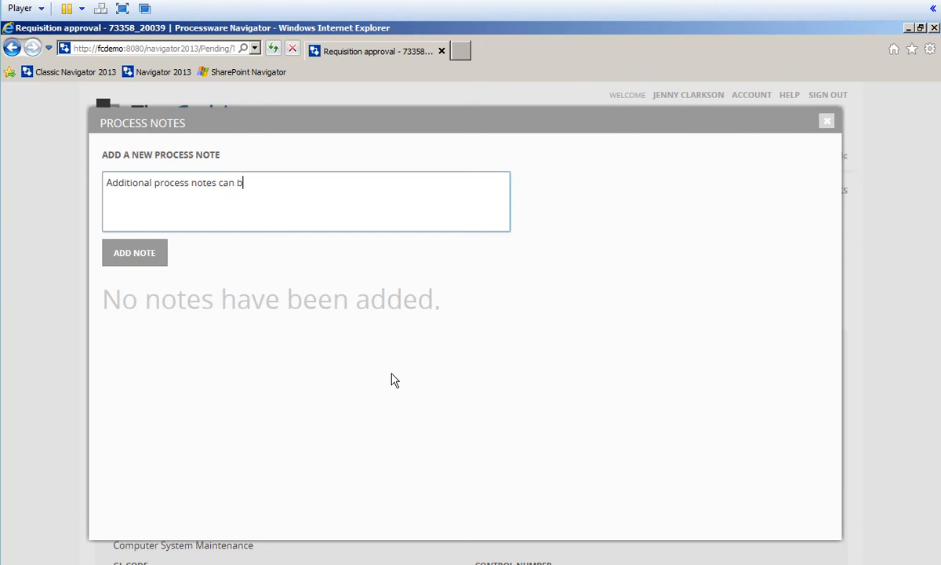
pyautogui.write('e added at any time during the process')
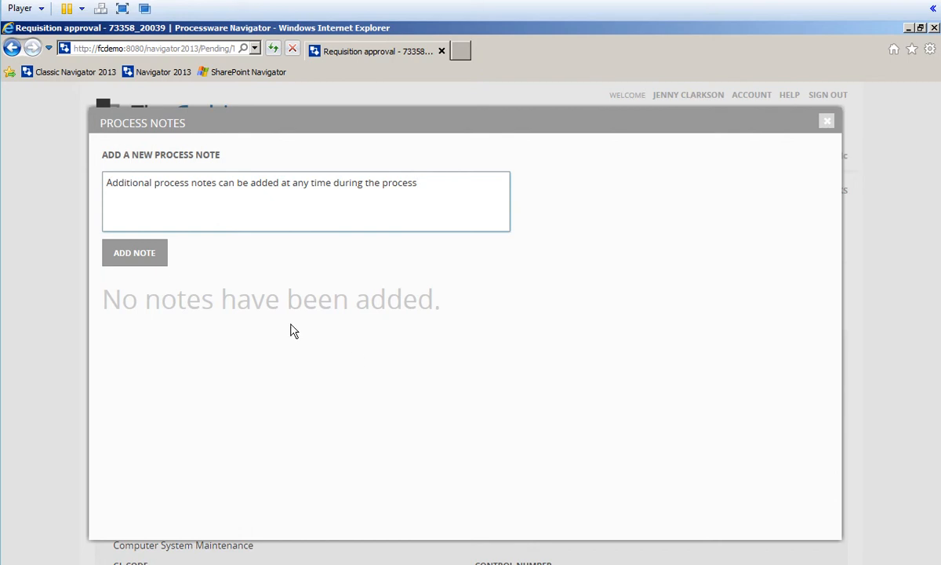
pyautogui.click(136, 257)
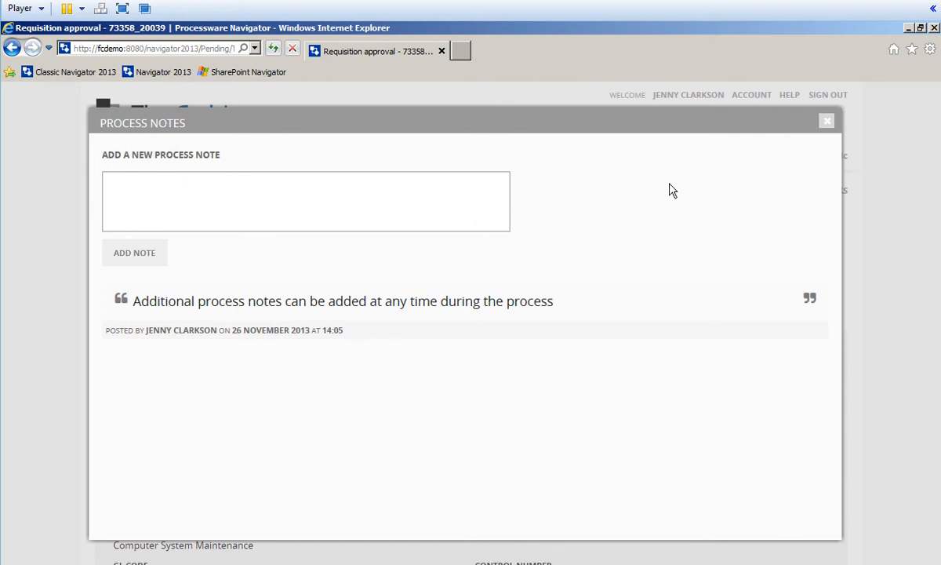
pyautogui.click(828, 123)
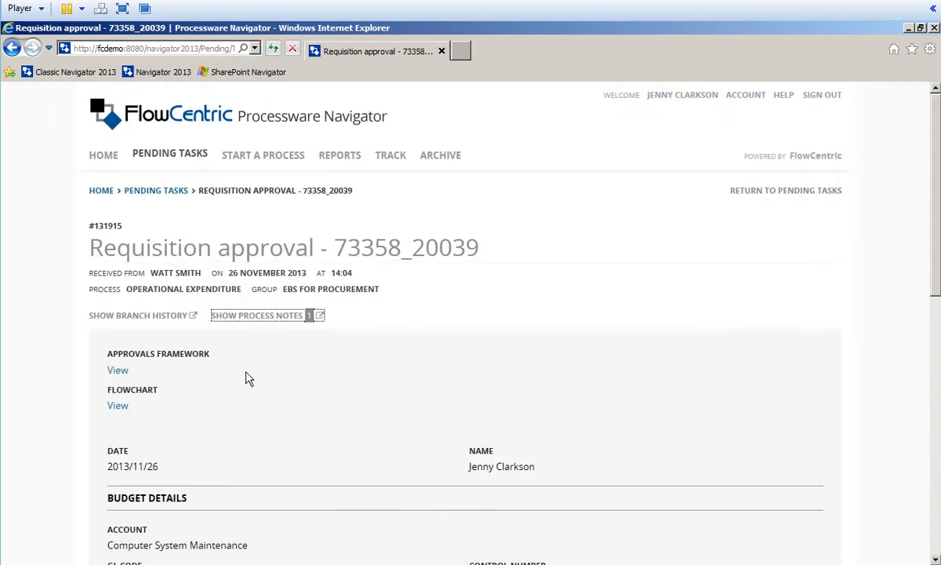
# Step: Review the process branch history's completed Capture OPEX requisition step, then close it
pyautogui.click(149, 318)
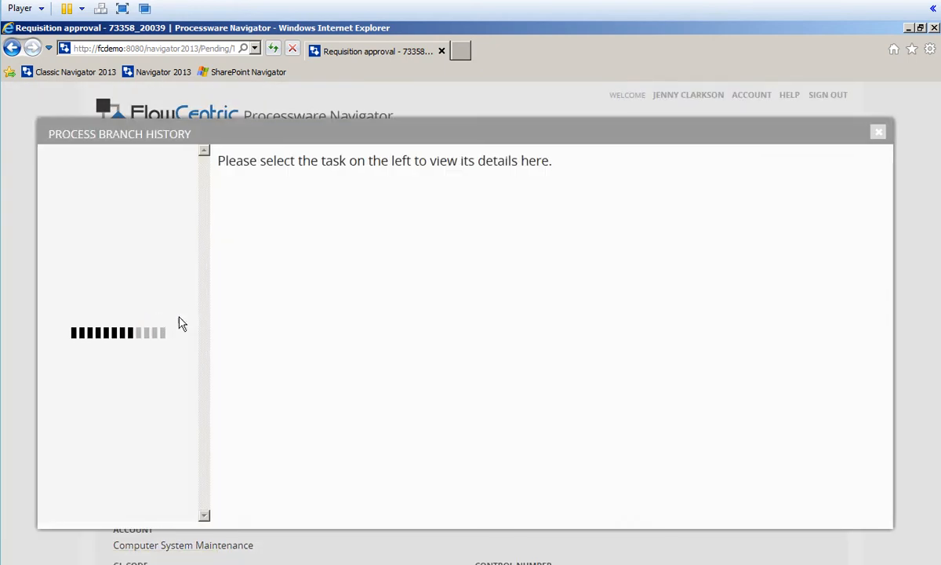
pyautogui.middleClick(455, 267)
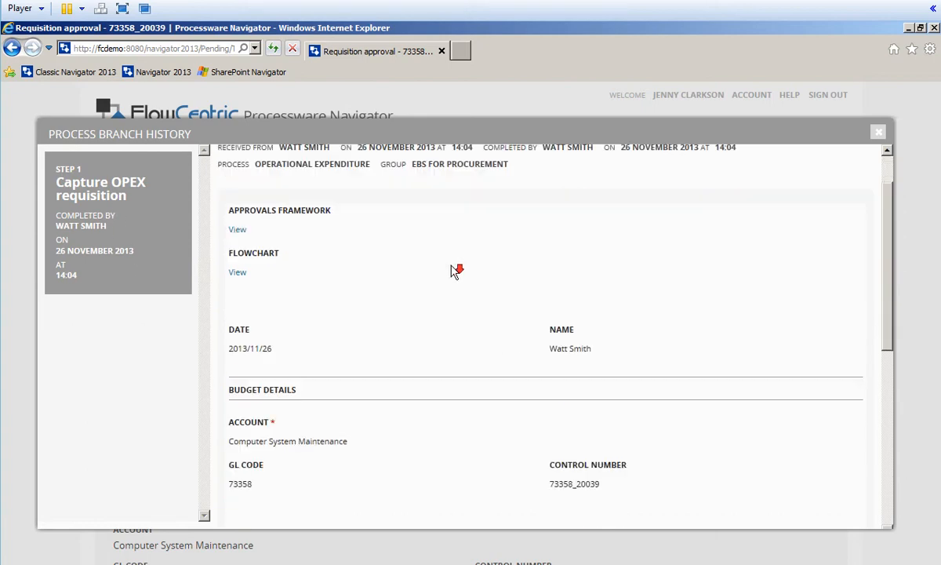
pyautogui.scroll(-4, 452, 268)
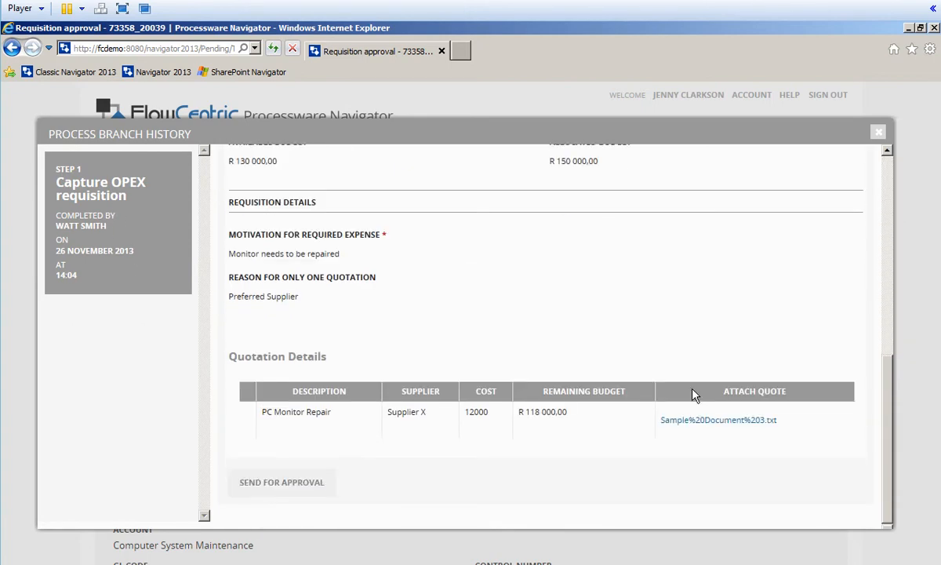
pyautogui.click(879, 135)
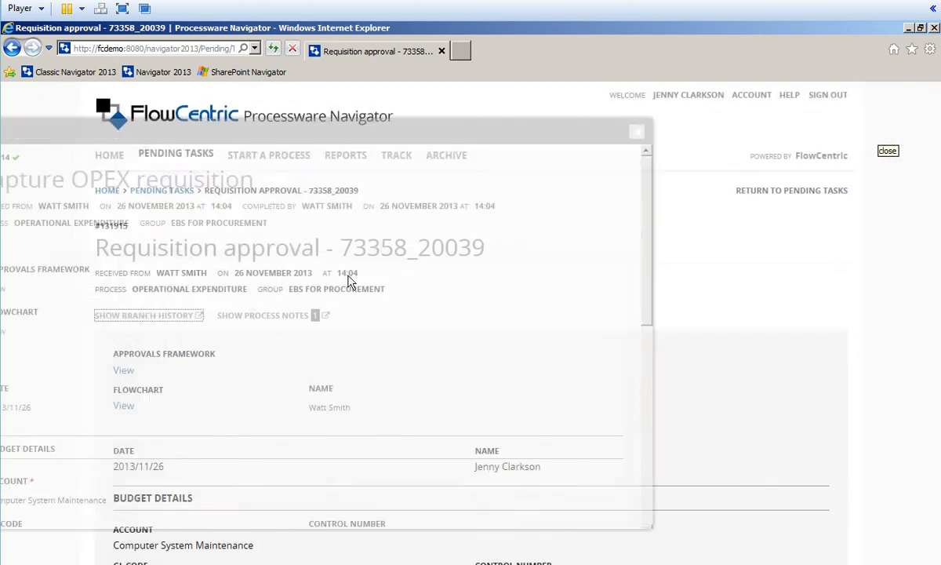
# Step: Enter a reviewer comment in the Comments field and approve requisition 73358_20039
pyautogui.scroll(-3, 328, 397)
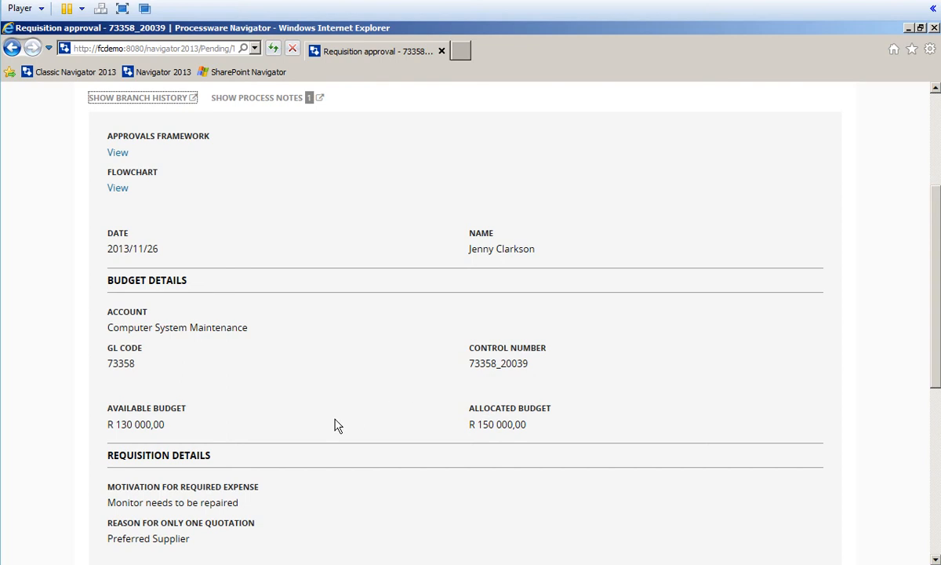
pyautogui.scroll(-3, 335, 426)
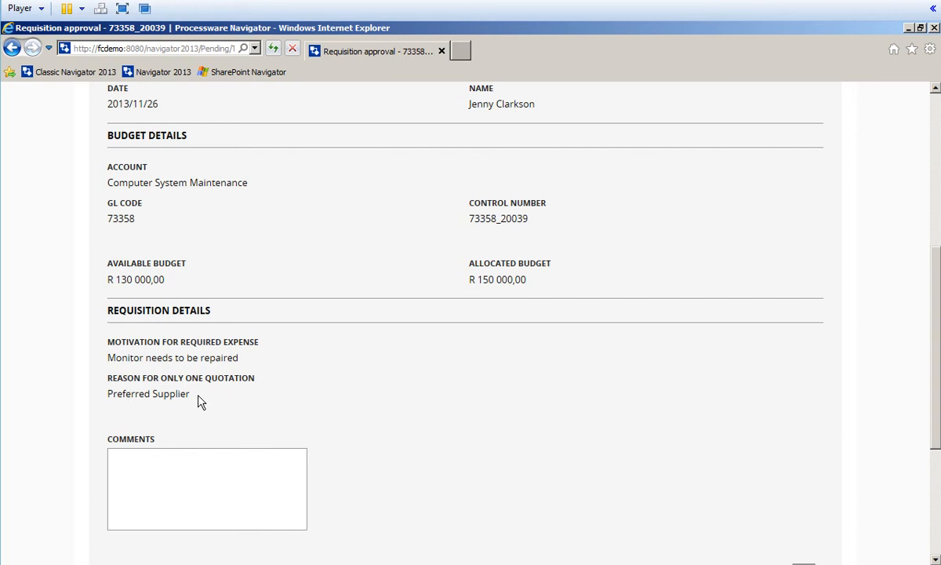
pyautogui.scroll(-3, 382, 415)
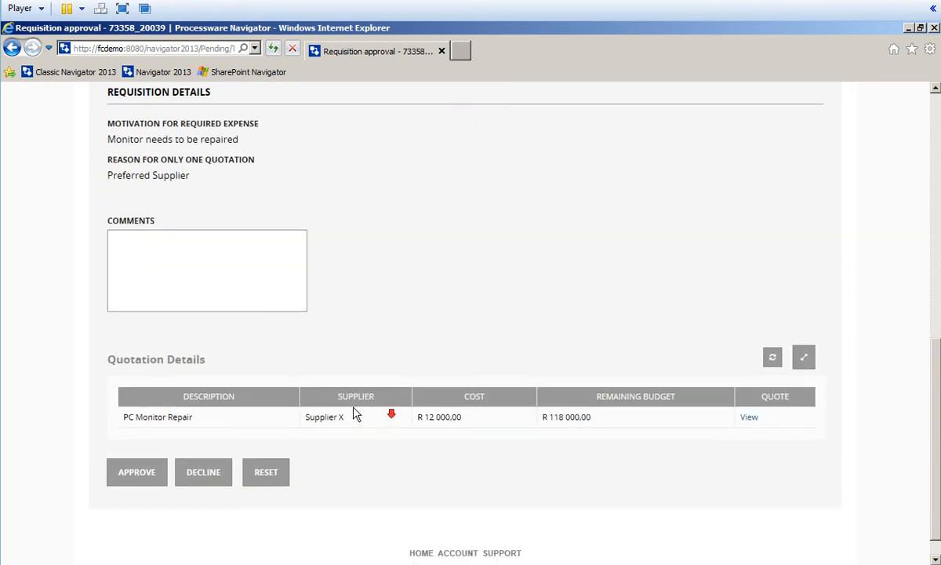
pyautogui.click(130, 242)
pyautogui.write('Other comments inserted here by J')
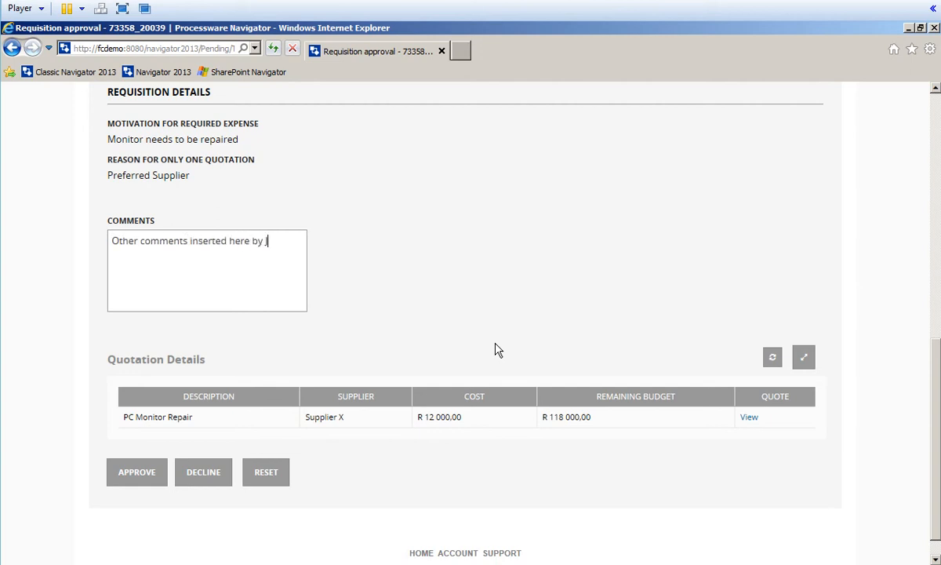
pyautogui.write('nny Clarkson')
pyautogui.scroll(-1, 353, 447)
pyautogui.click(139, 441)
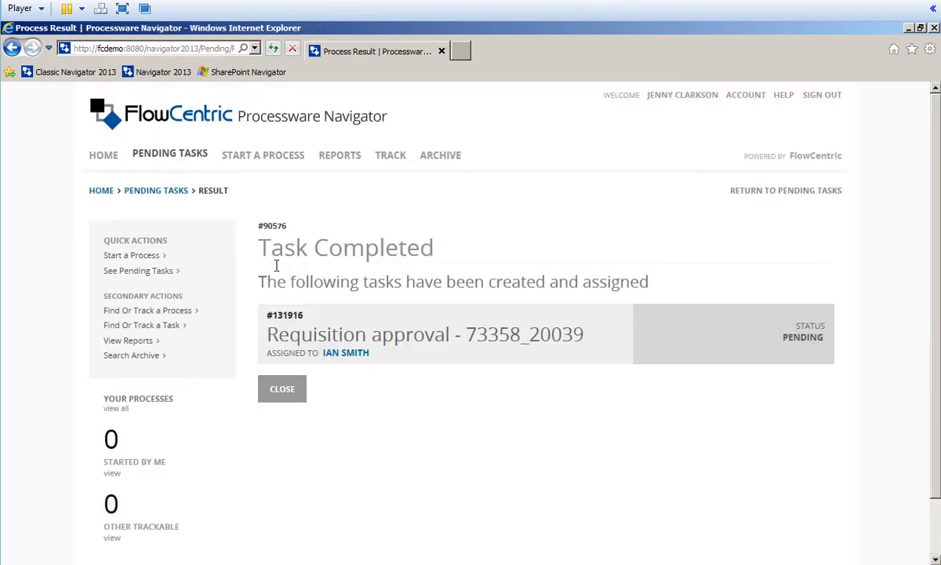
# Step: Check the Task Completed page's new pending approval task, then sign out
pyautogui.moveTo(262, 245); pyautogui.dragTo(433, 248)
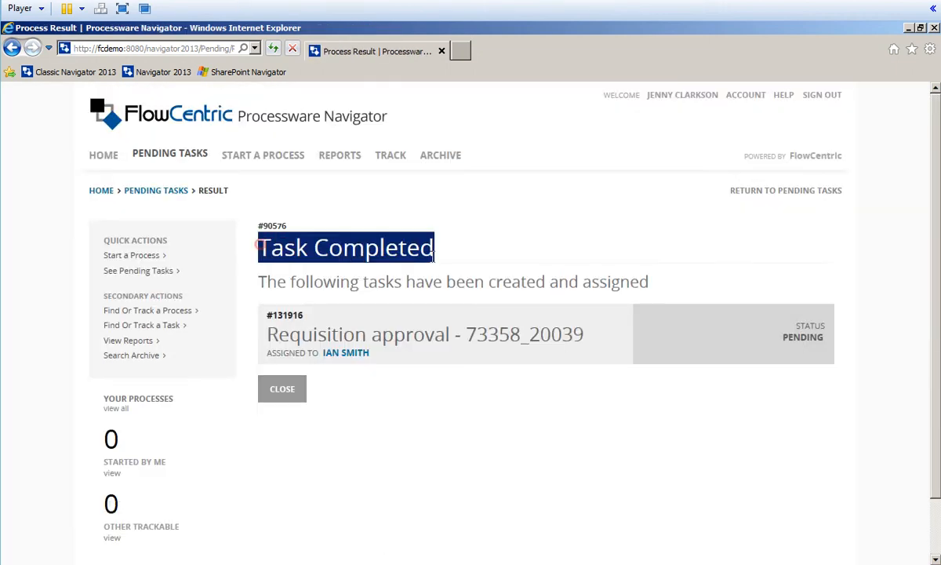
pyautogui.click(379, 300)
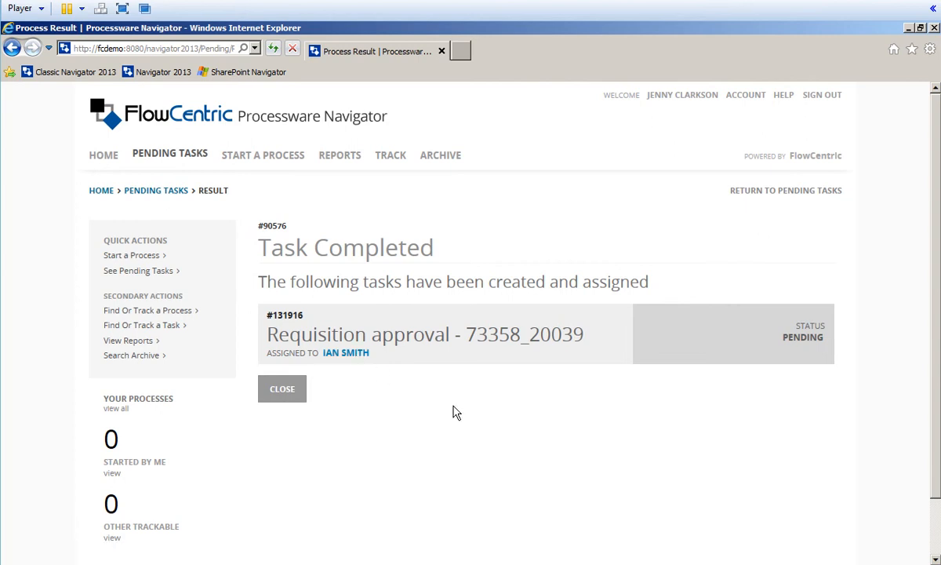
pyautogui.click(819, 96)
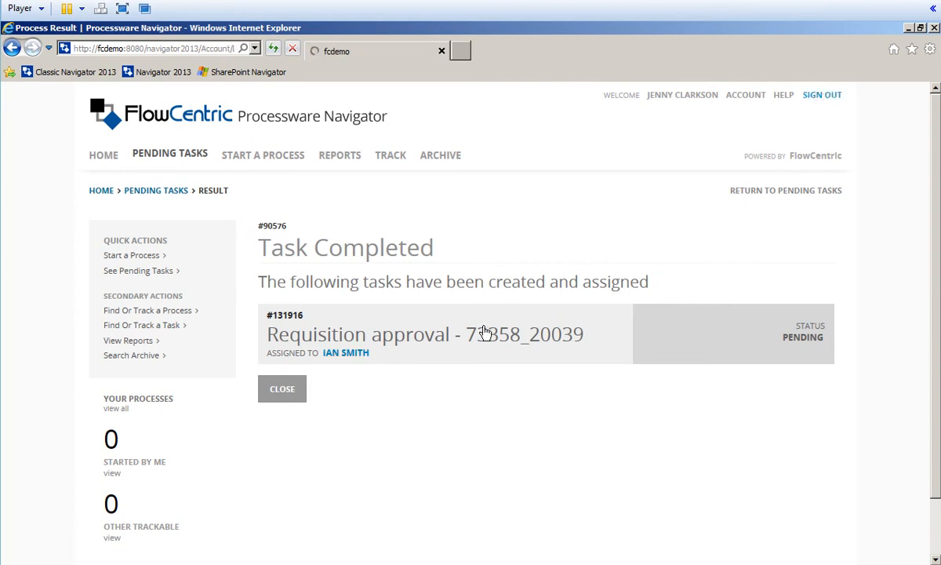
# Step: Sign in as the next approver by typing f and choosing their account from suggestions
pyautogui.click(357, 260)
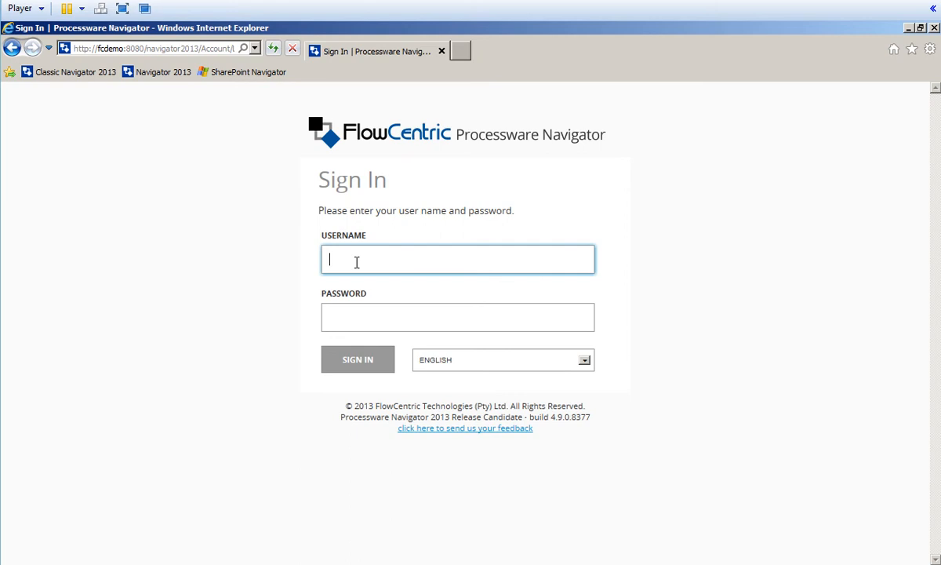
pyautogui.write('f')
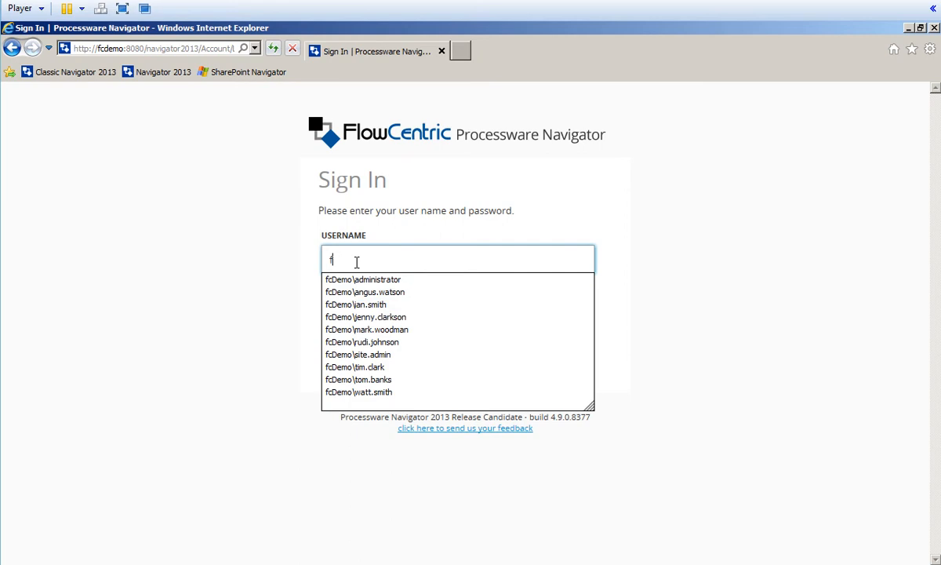
pyautogui.click(377, 306)
pyautogui.click(365, 365)
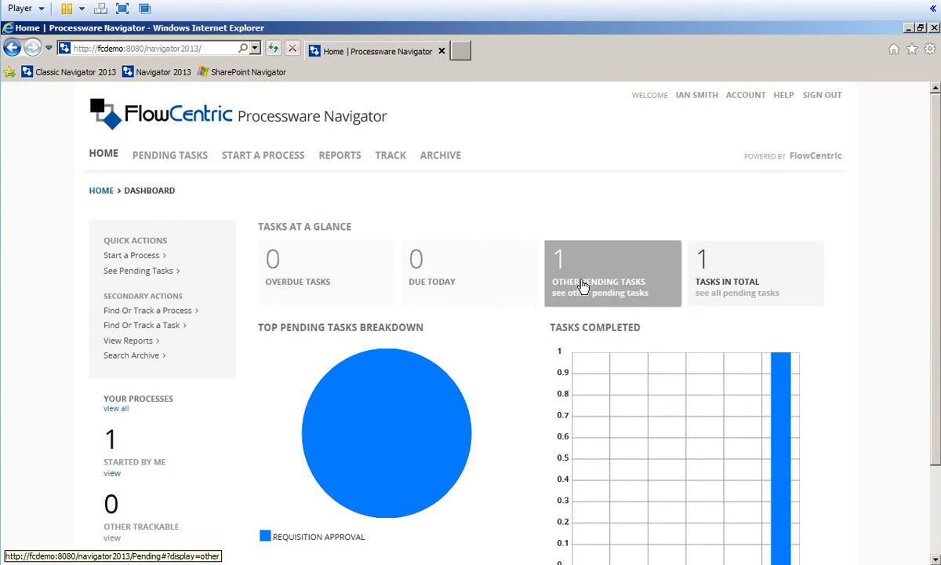
# Step: Open Requisition approval - 73358_20039 from the other pending tasks list
pyautogui.click(589, 293)
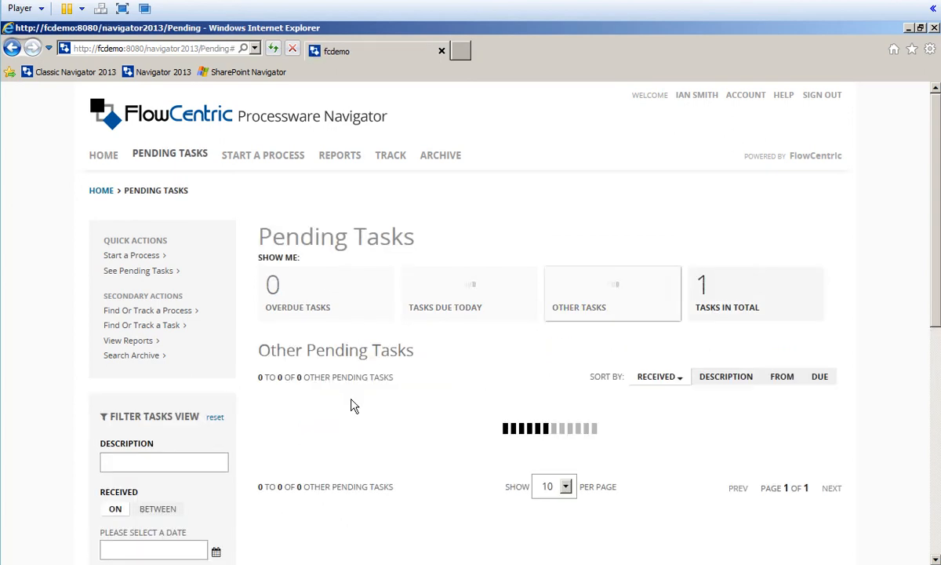
pyautogui.scroll(-3, 357, 391)
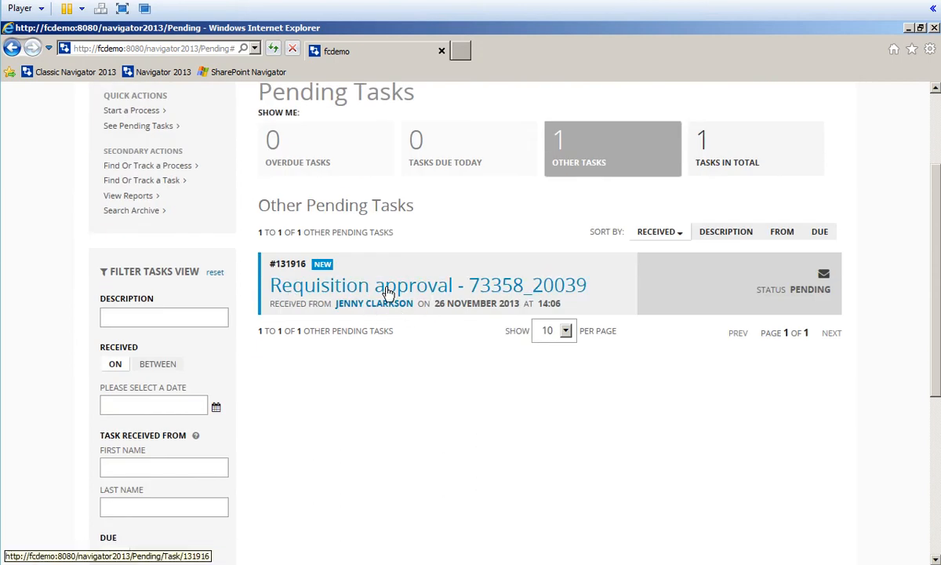
pyautogui.click(386, 286)
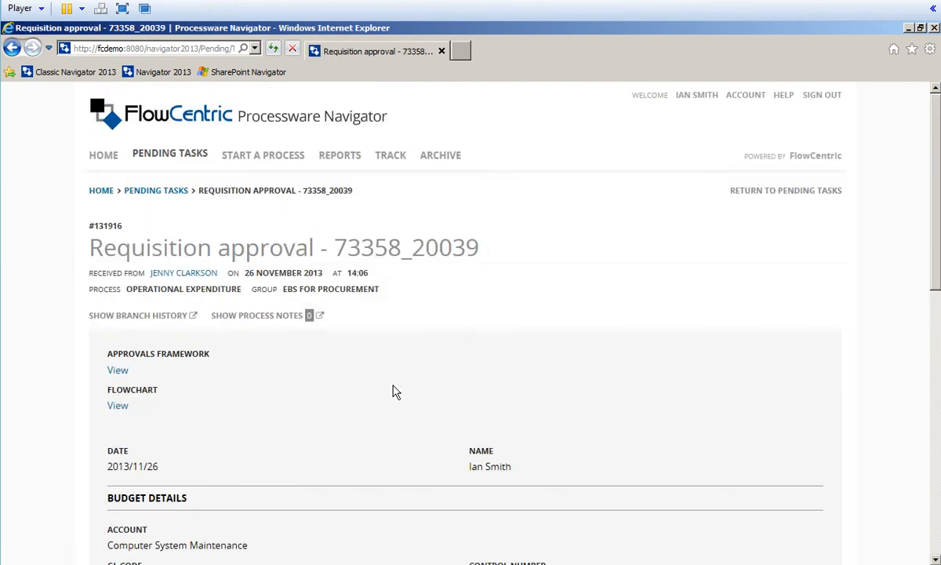
# Step: Type the comment 'Other comments inserted by…' below the financial manager's comments
pyautogui.scroll(-5, 239, 396)
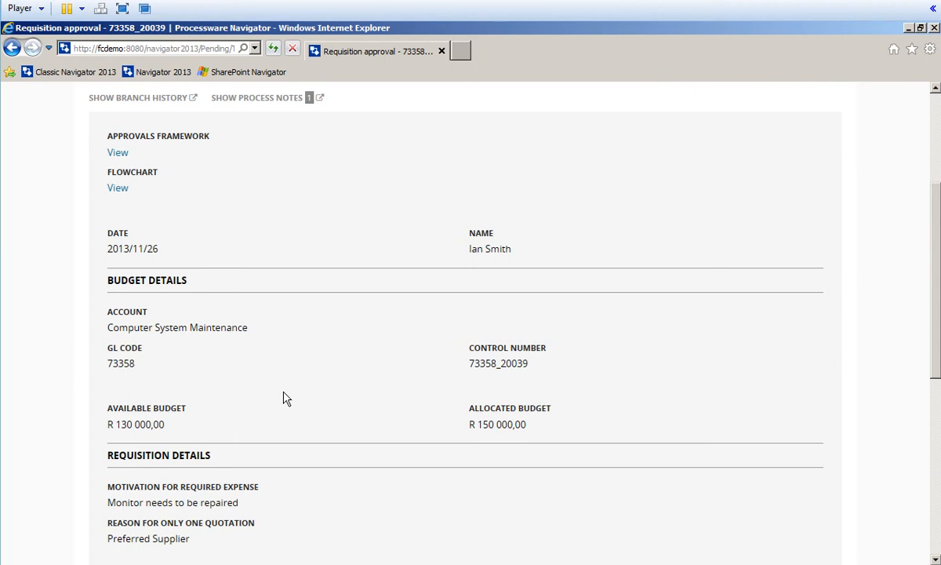
pyautogui.click(353, 431)
pyautogui.scroll(-4, 351, 433)
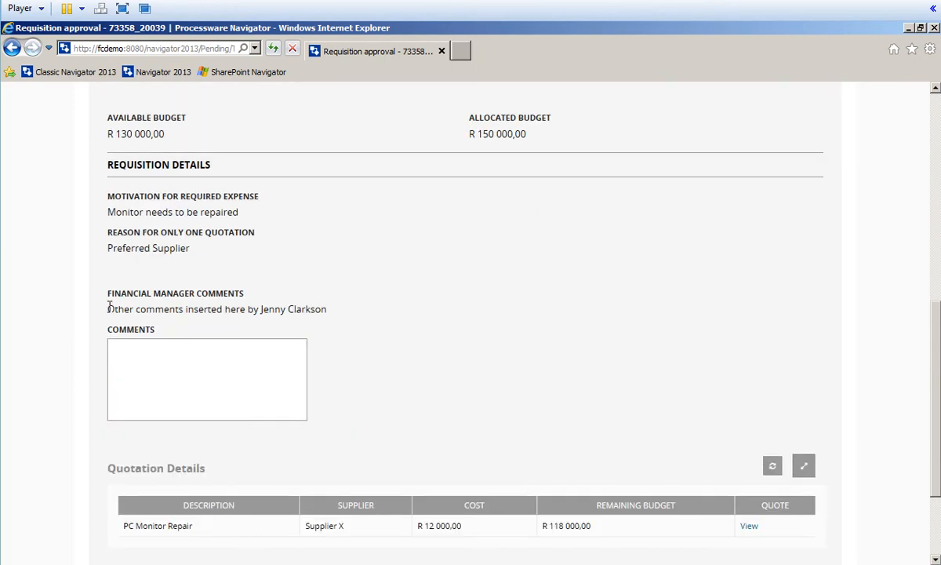
pyautogui.moveTo(109, 306); pyautogui.dragTo(339, 309)
pyautogui.click(336, 353)
pyautogui.click(154, 350)
pyautogui.write('Other comments inserted by Ian Smith')
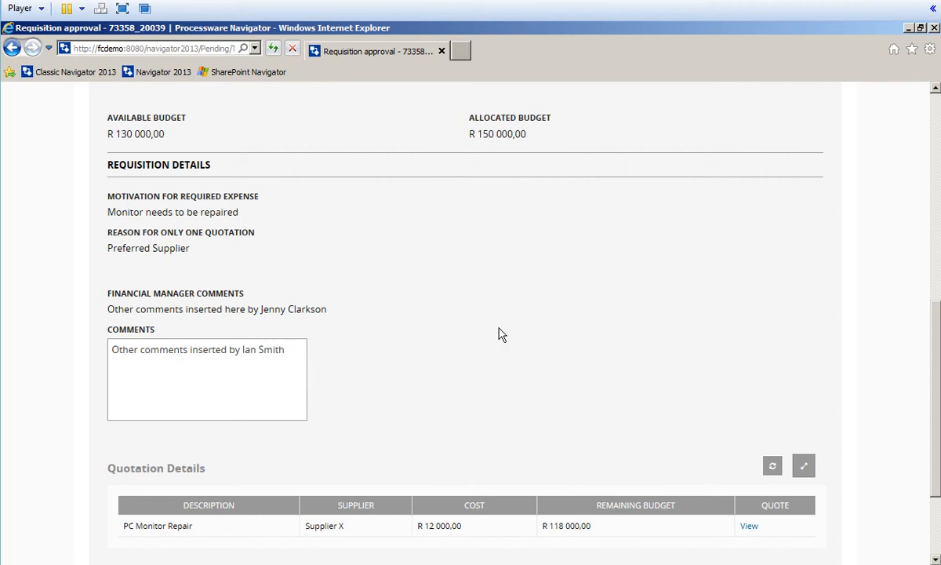
# Step: Check the process notes, then scroll back down to the action buttons
pyautogui.scroll(5, 447, 357)
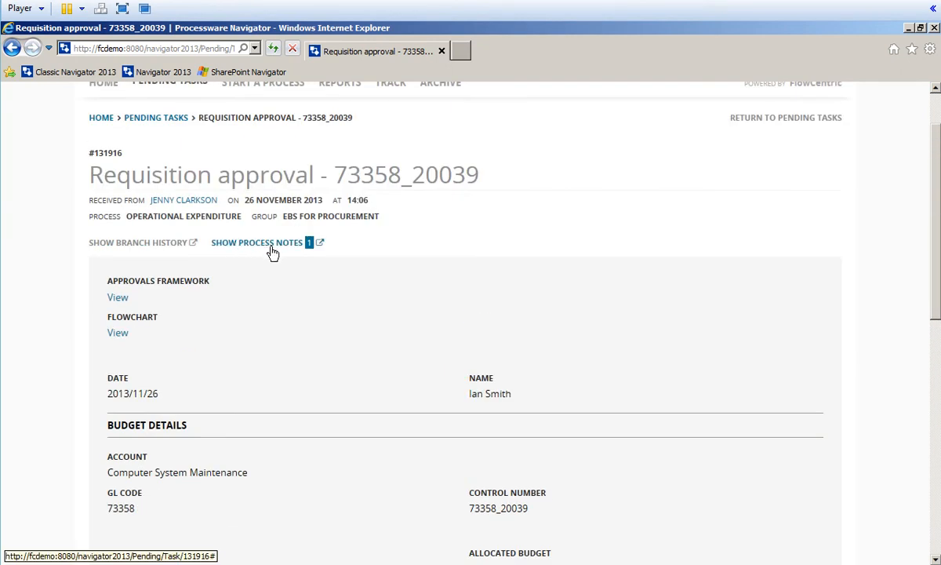
pyautogui.click(269, 244)
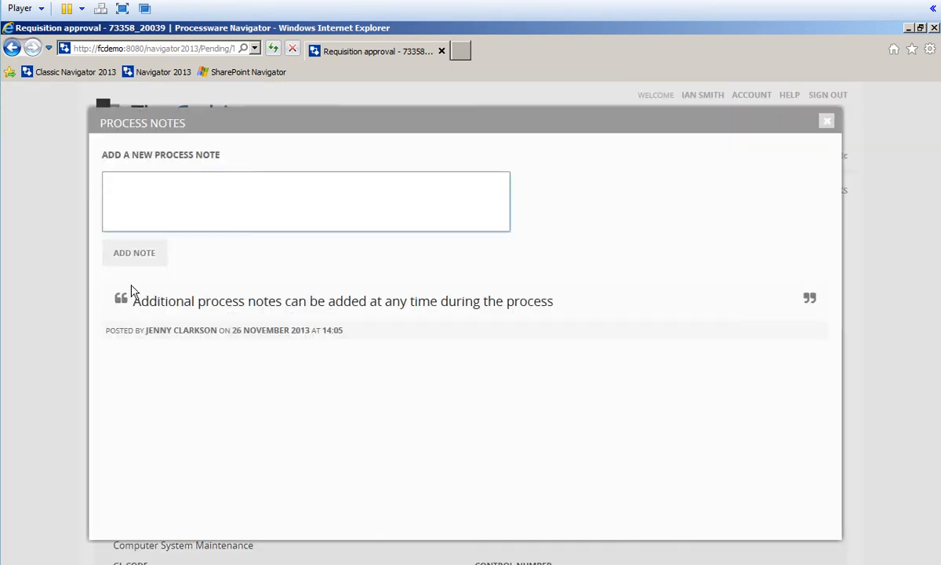
pyautogui.click(826, 121)
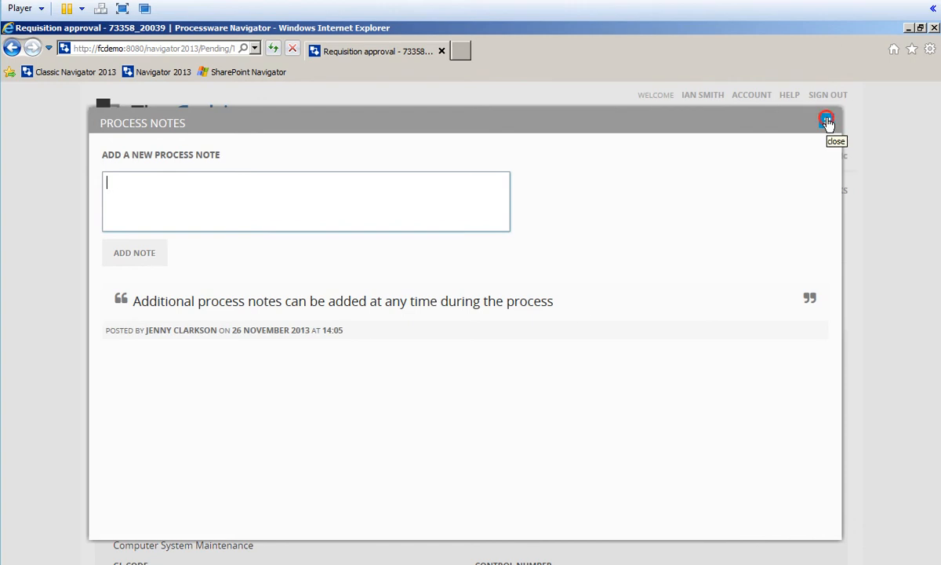
pyautogui.scroll(-5, 269, 375)
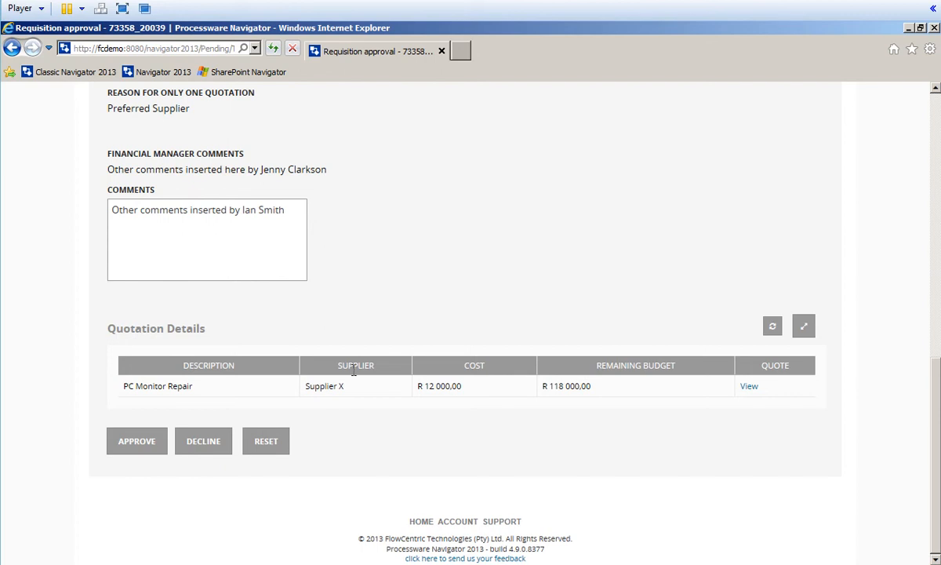
# Step: Approve the requisition, creating two acknowledgement tasks, and sign out
pyautogui.click(139, 446)
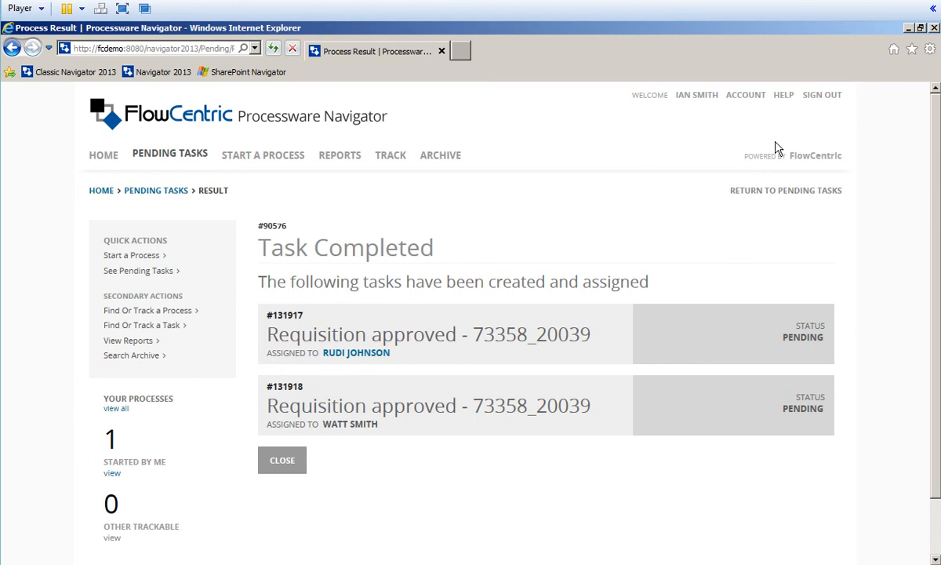
pyautogui.click(818, 94)
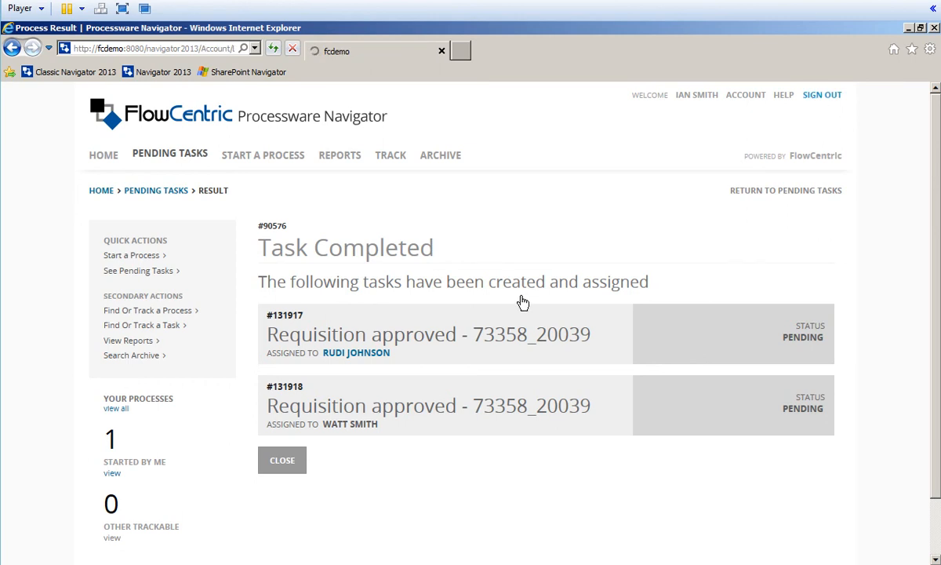
# Step: Sign in as the acknowledging user by typing f and choosing their account from suggestions
pyautogui.click(382, 259)
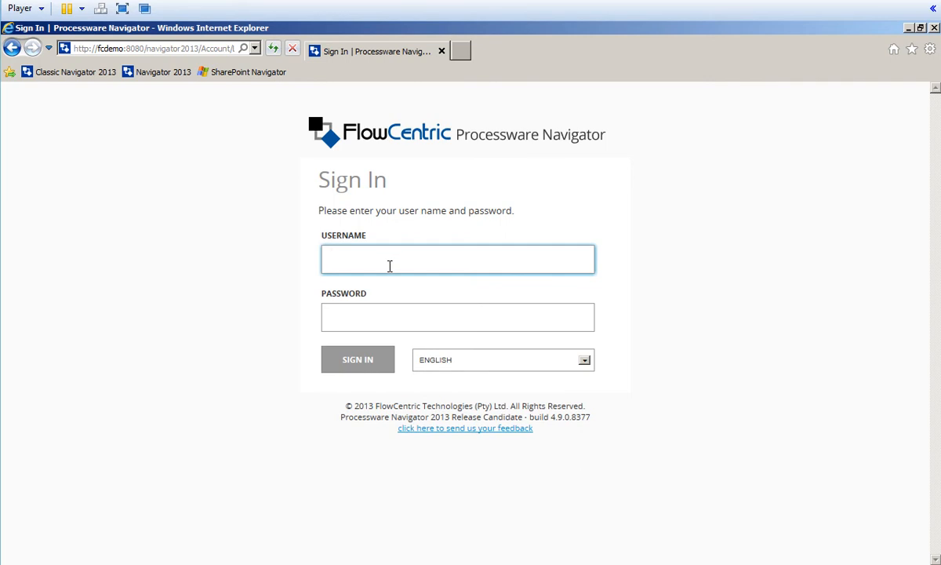
pyautogui.write('f')
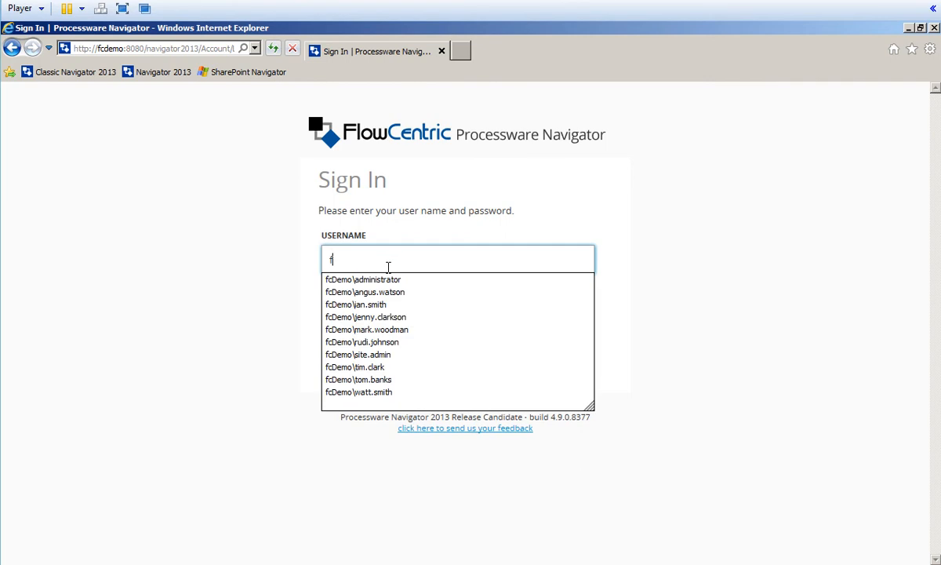
pyautogui.click(413, 393)
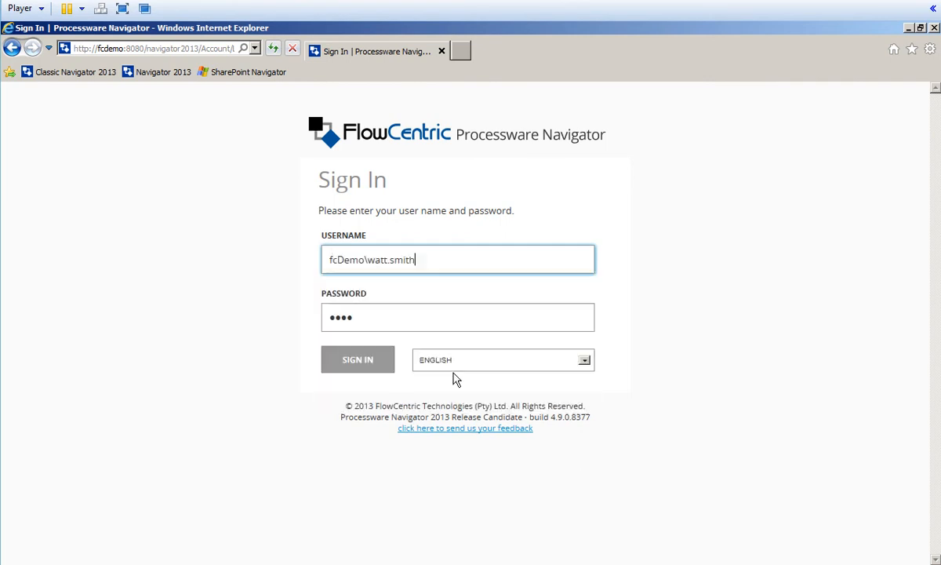
pyautogui.click(353, 366)
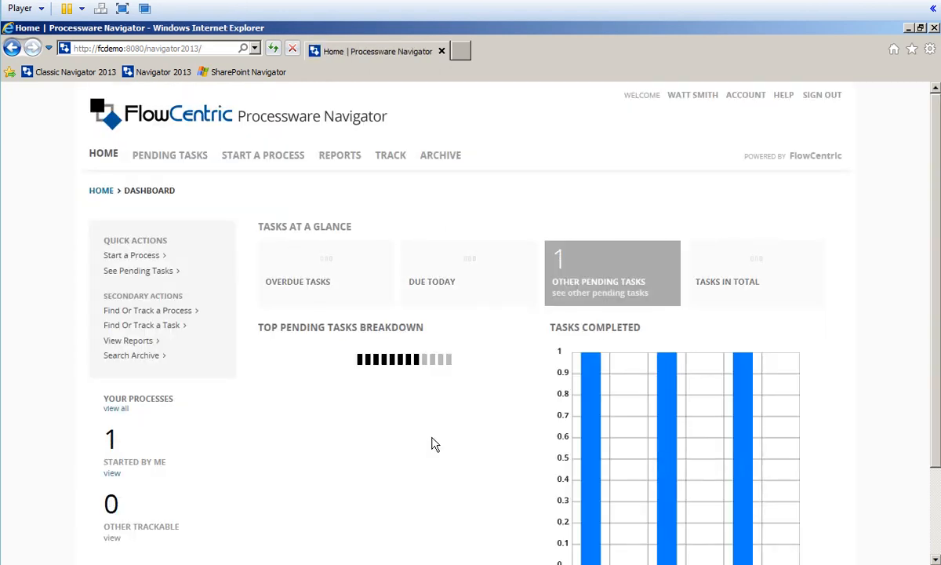
# Step: Track the Capture OPEX requisition process by searching the EBS for Procurement process group
pyautogui.click(391, 162)
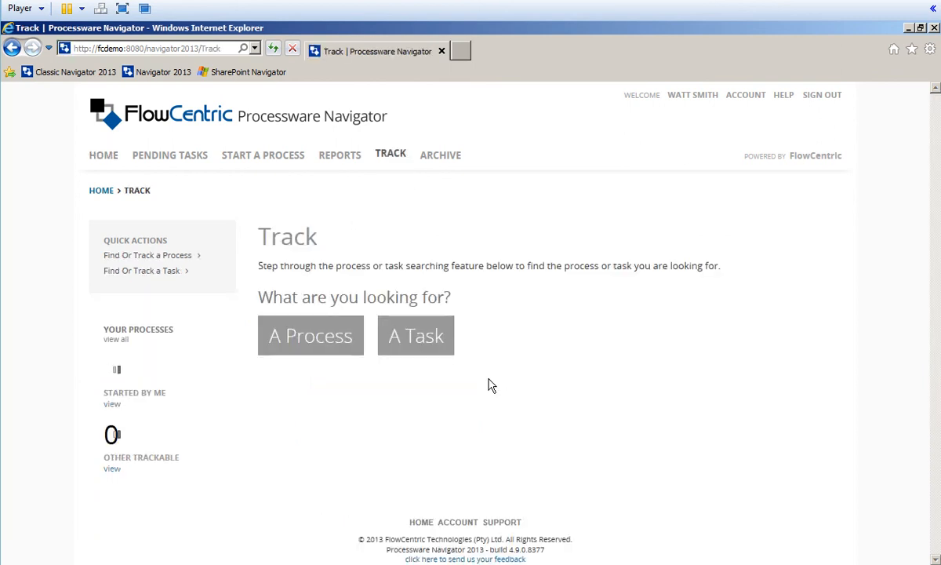
pyautogui.click(311, 341)
pyautogui.scroll(-4, 508, 448)
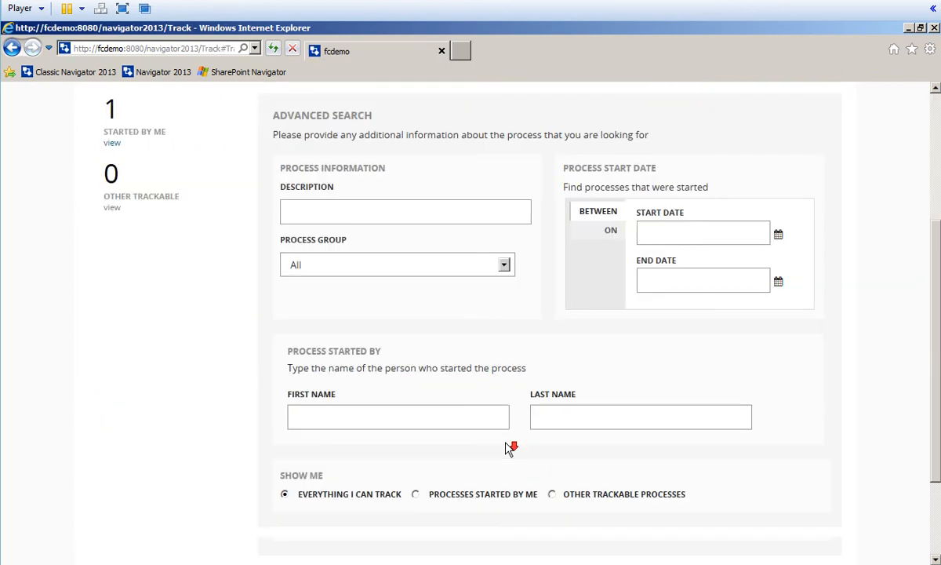
pyautogui.click(504, 237)
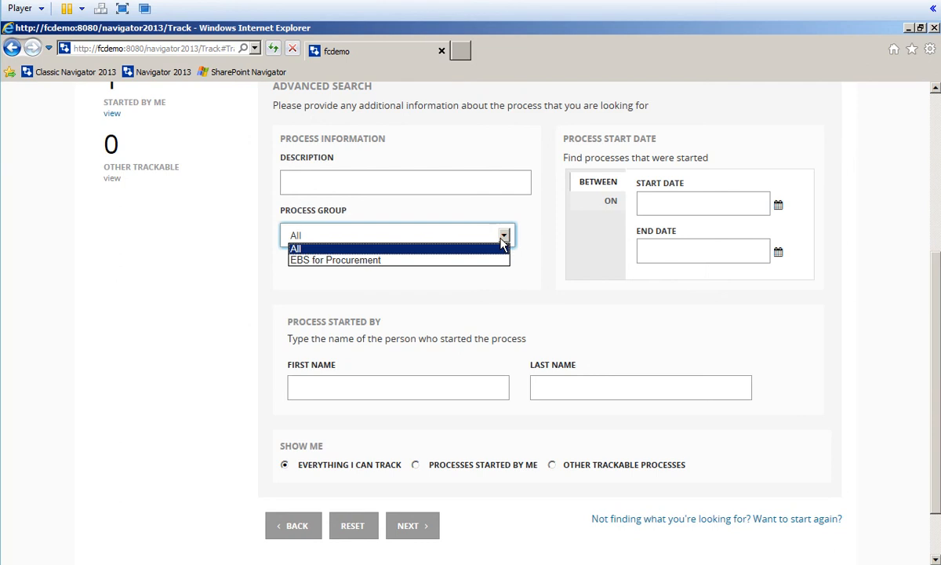
pyautogui.click(407, 261)
pyautogui.click(419, 528)
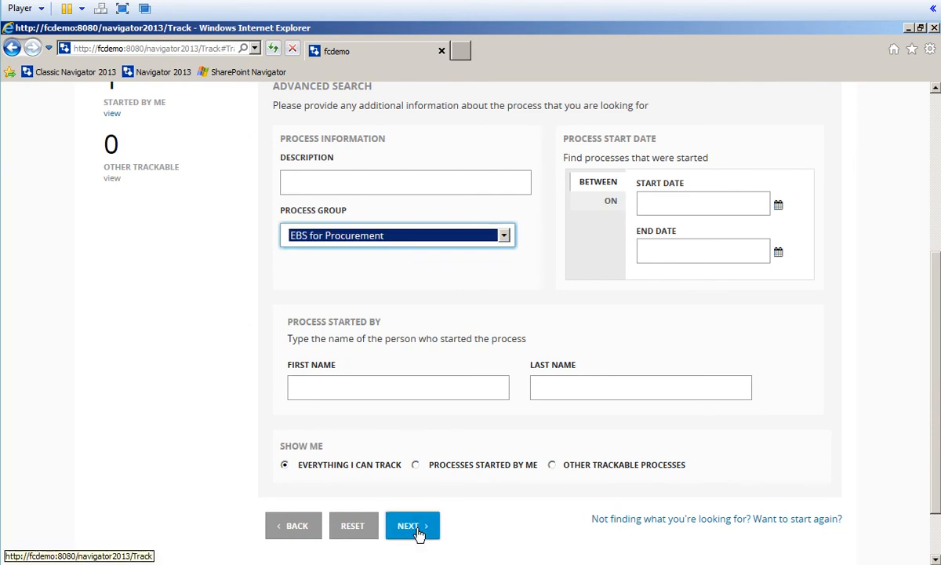
pyautogui.click(347, 349)
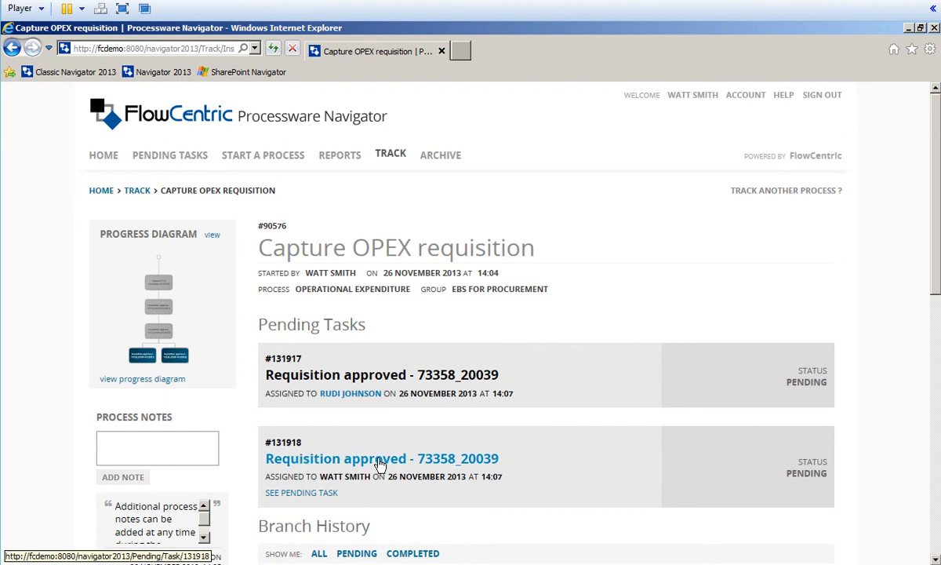
# Step: Review completed approval #131916, close it, and expand branch 2 in the Branch History
pyautogui.scroll(-5, 424, 440)
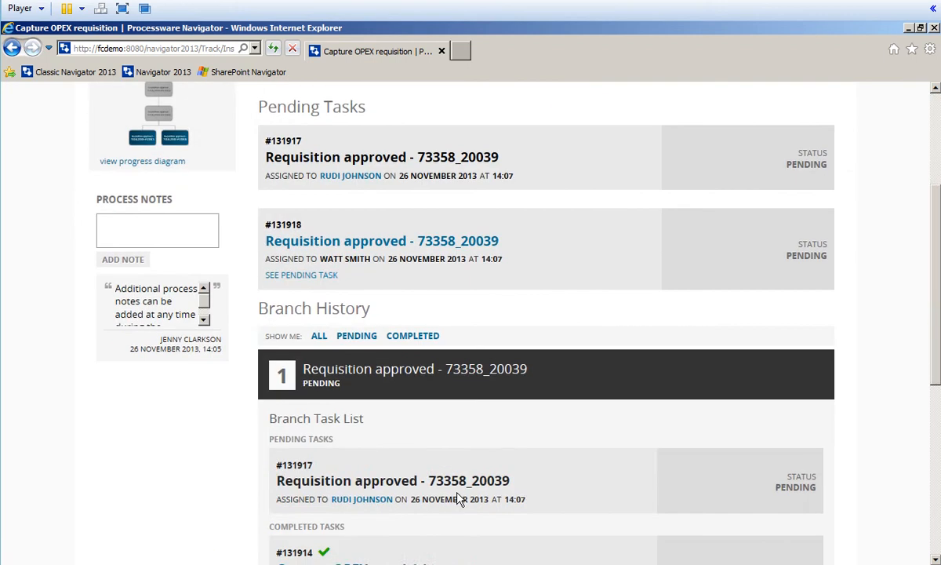
pyautogui.scroll(-3, 369, 525)
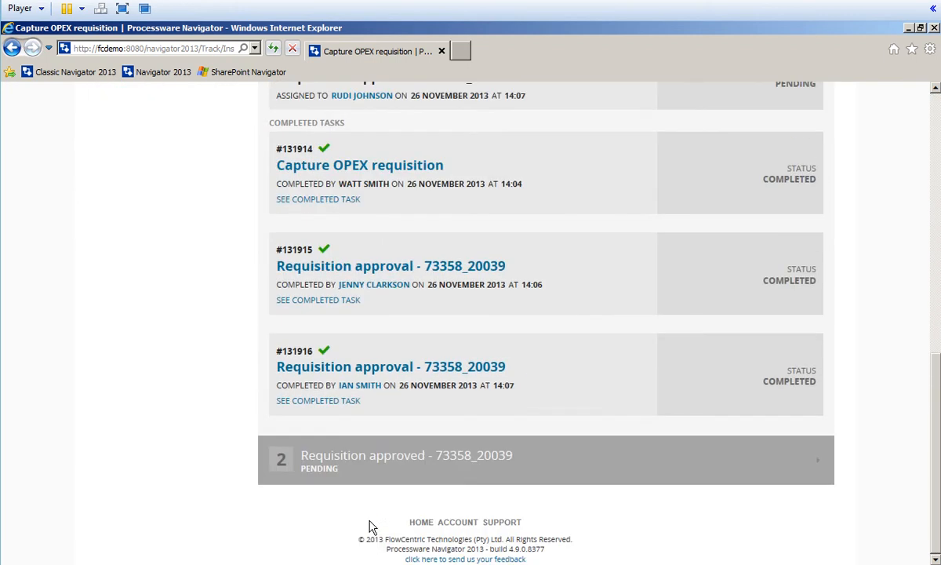
pyautogui.click(351, 374)
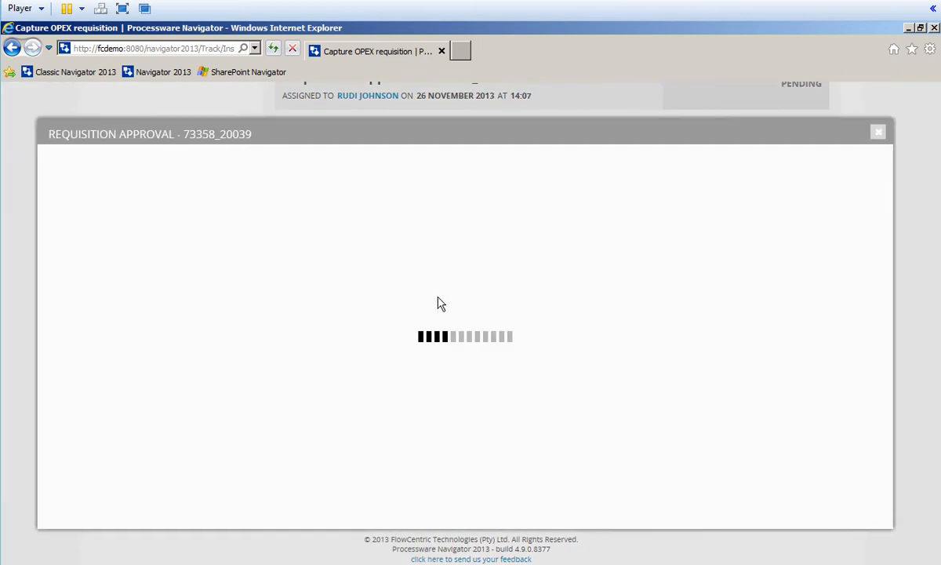
pyautogui.scroll(-4, 292, 324)
pyautogui.scroll(-3, 292, 324)
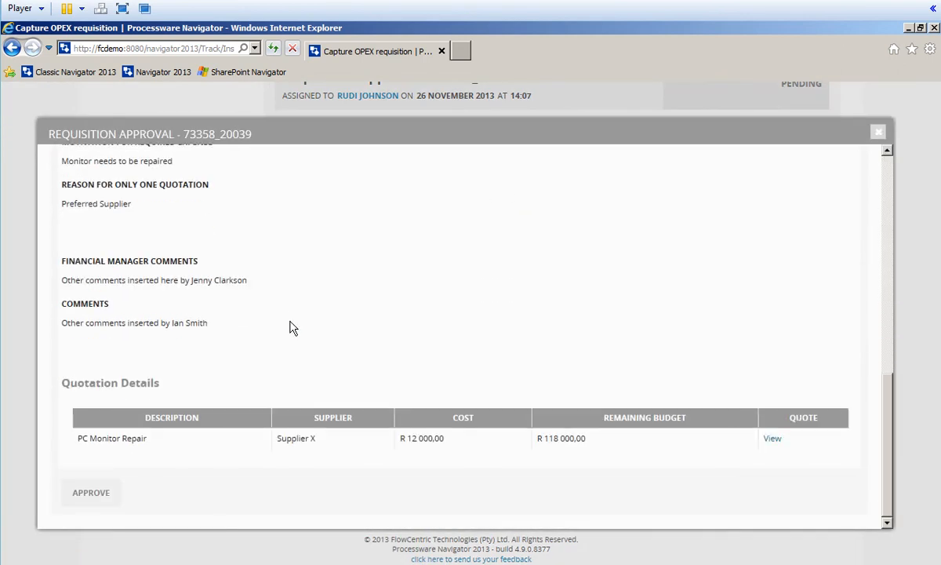
pyautogui.scroll(5, 292, 328)
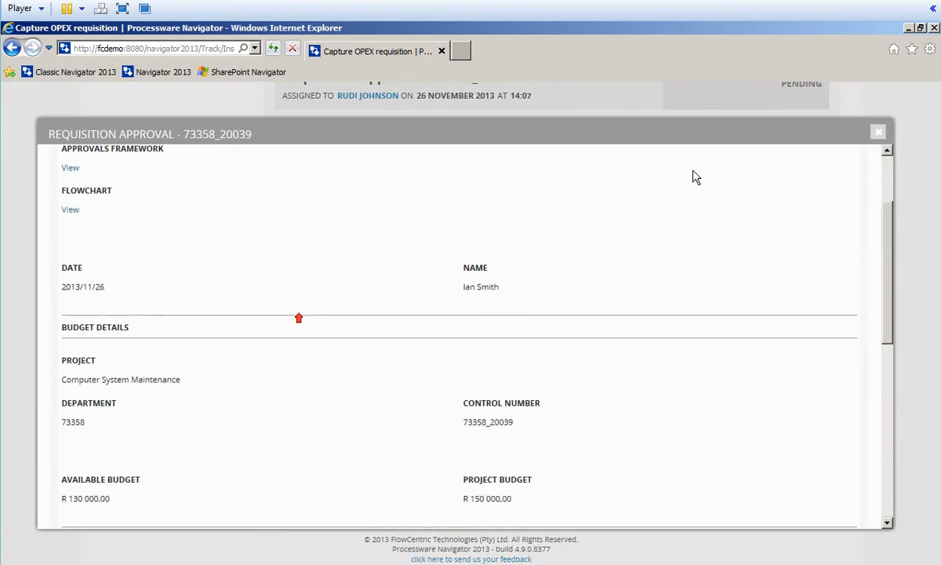
pyautogui.click(879, 135)
pyautogui.click(431, 440)
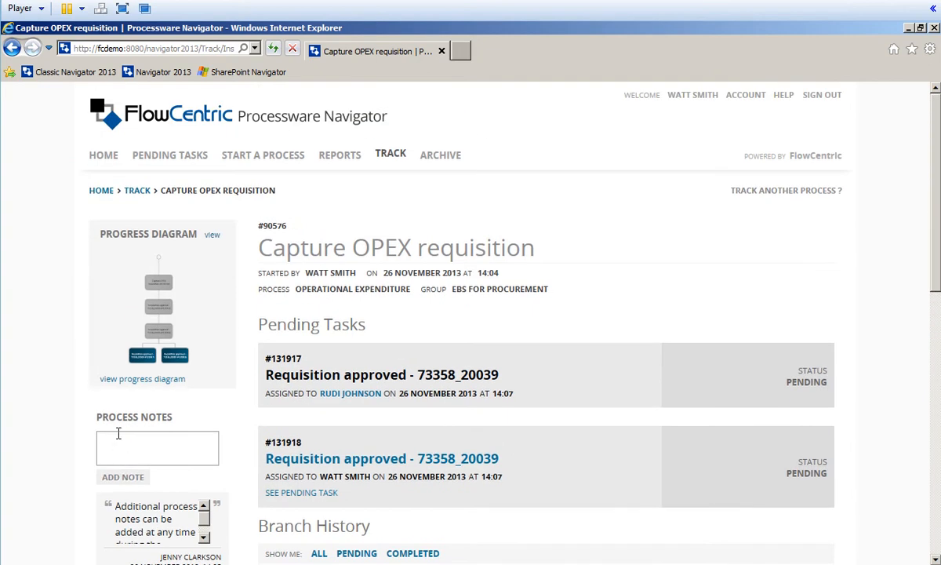
# Step: Add the process note 'More additional notes can be inserted here as well' to #90576
pyautogui.click(119, 433)
pyautogui.write('M')
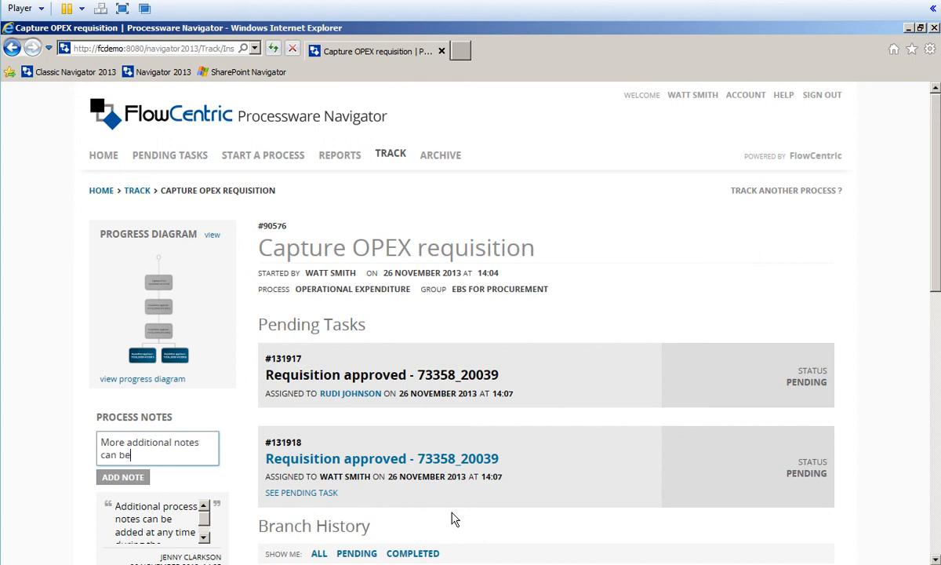
pyautogui.write('ore additional notes can be inserted here as well')
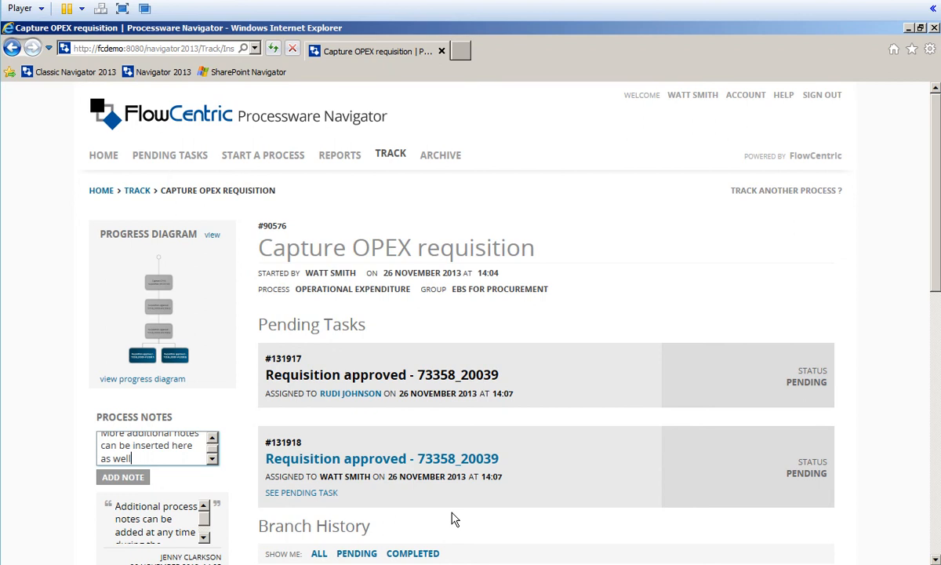
pyautogui.click(121, 477)
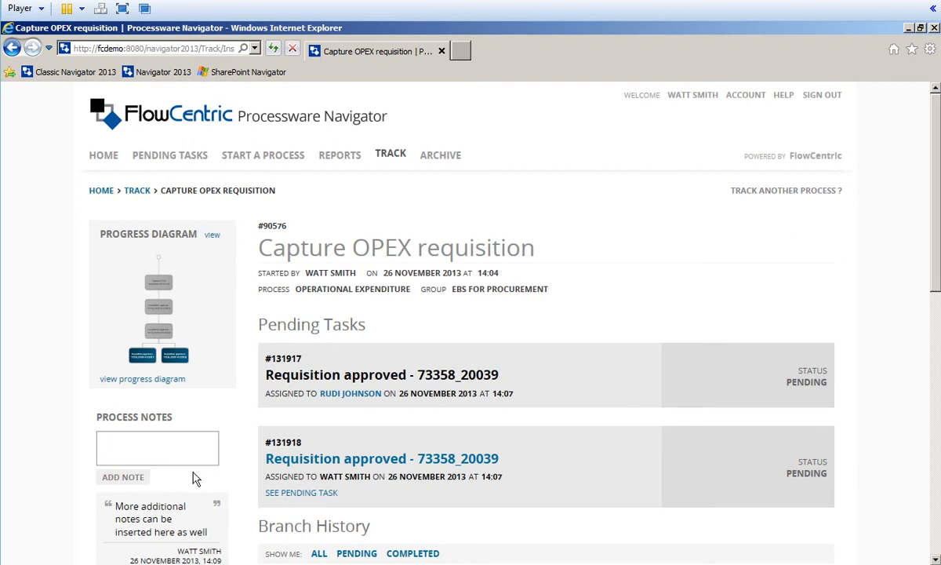
pyautogui.scroll(-3, 195, 480)
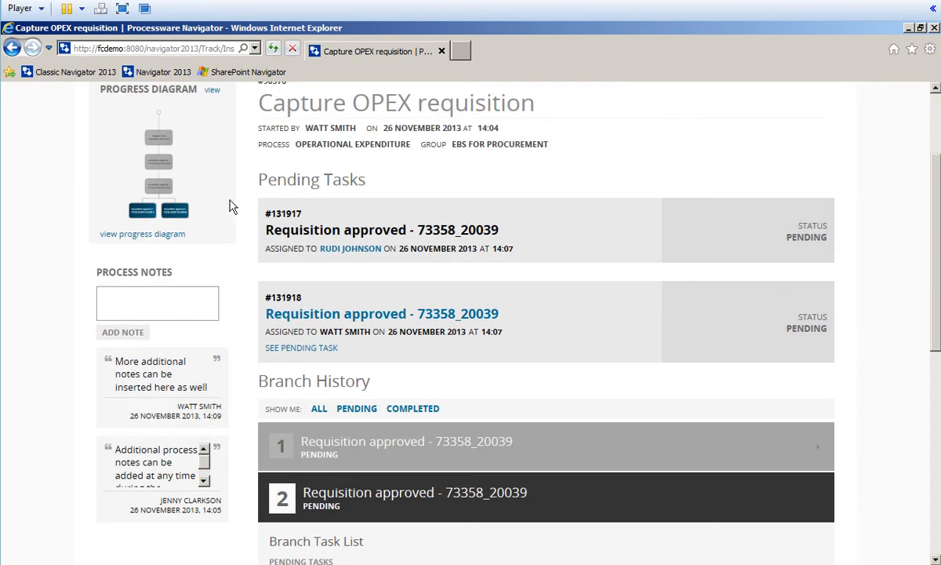
pyautogui.click(207, 187)
pyautogui.moveTo(478, 265)
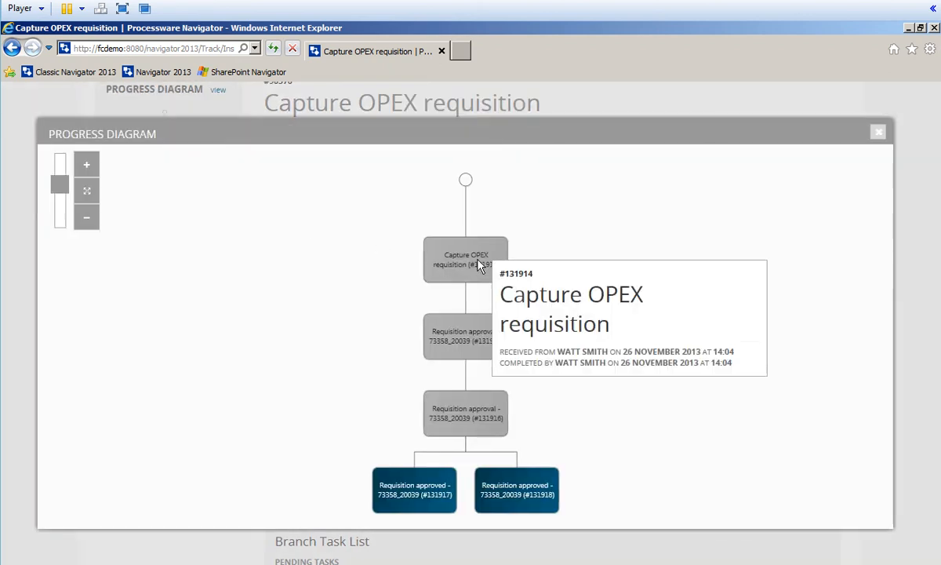
pyautogui.moveTo(452, 412)
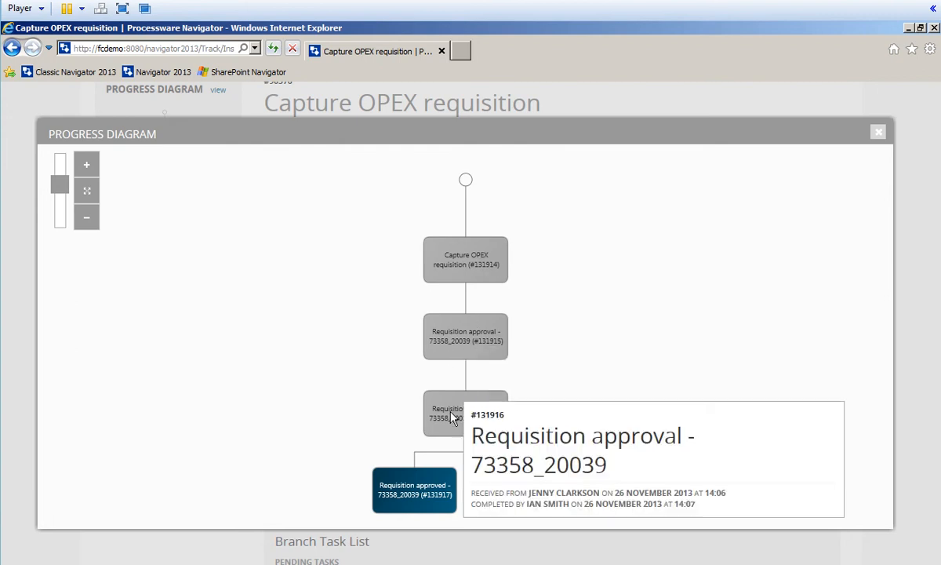
pyautogui.moveTo(406, 500)
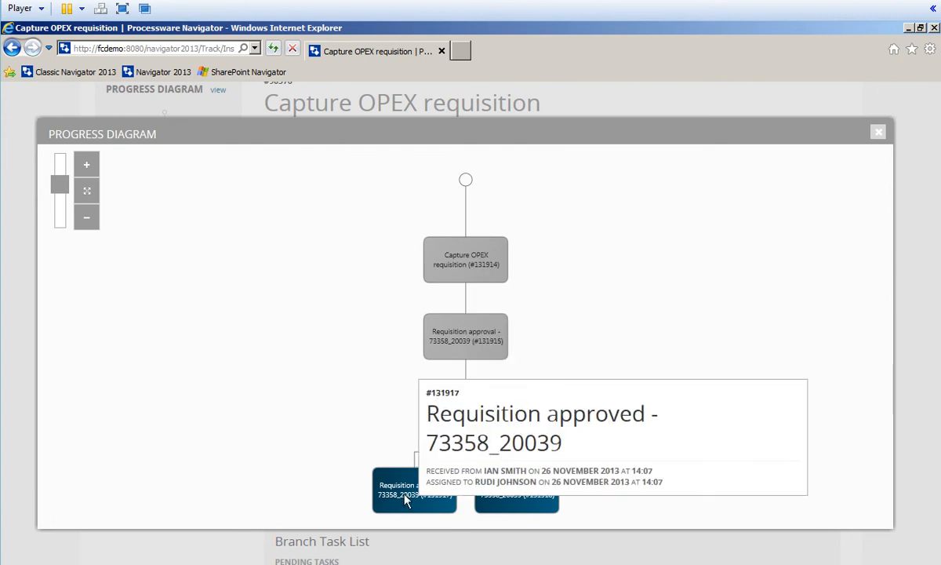
pyautogui.moveTo(521, 506)
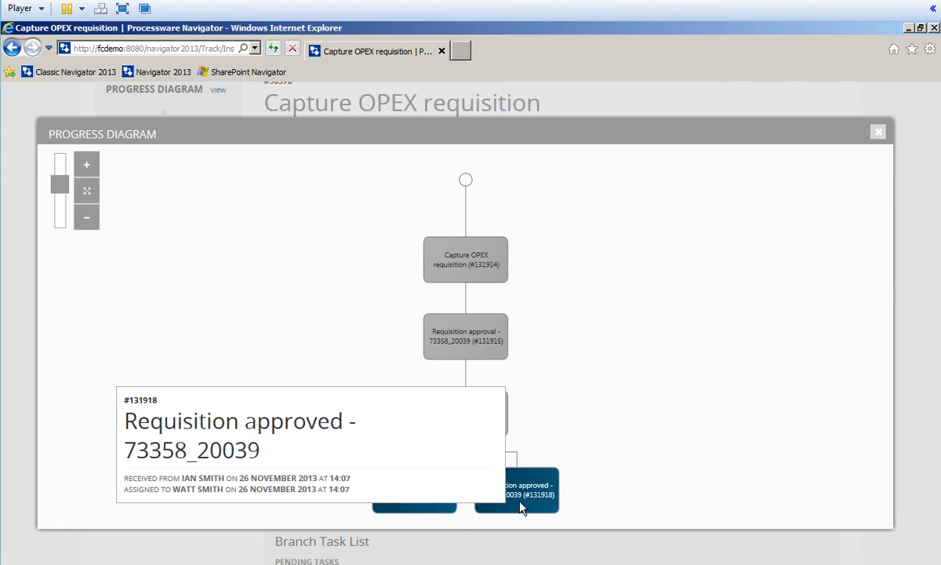
pyautogui.click(879, 132)
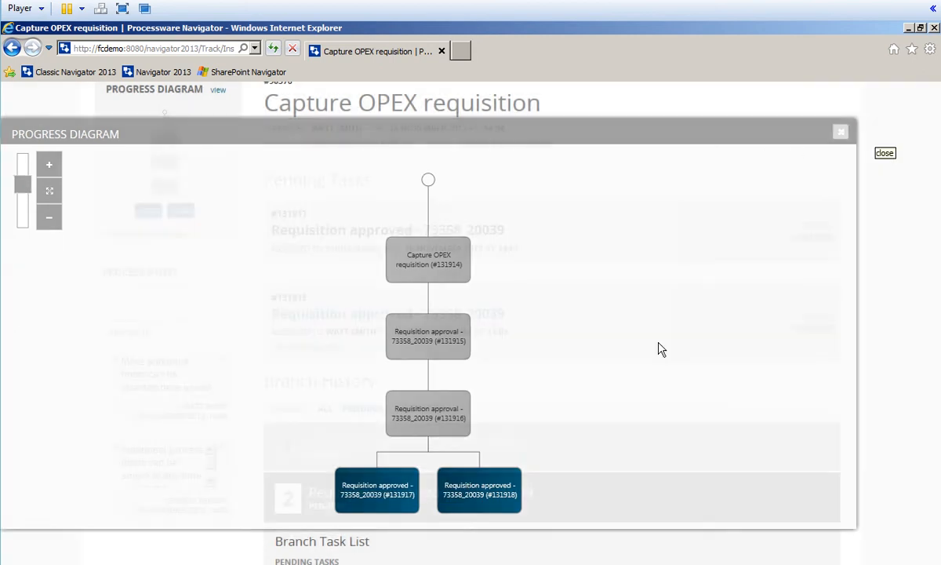
pyautogui.scroll(5, 521, 398)
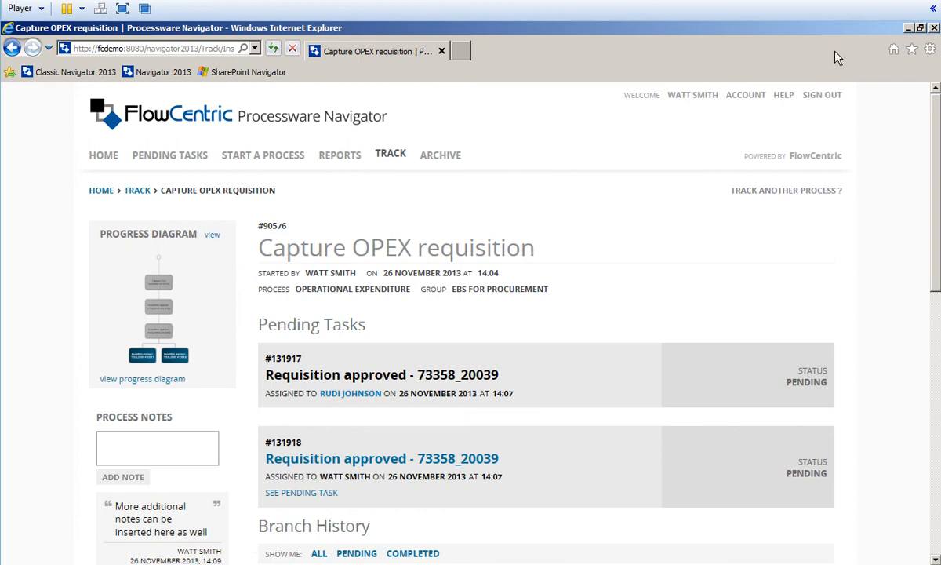
pyautogui.click(824, 96)
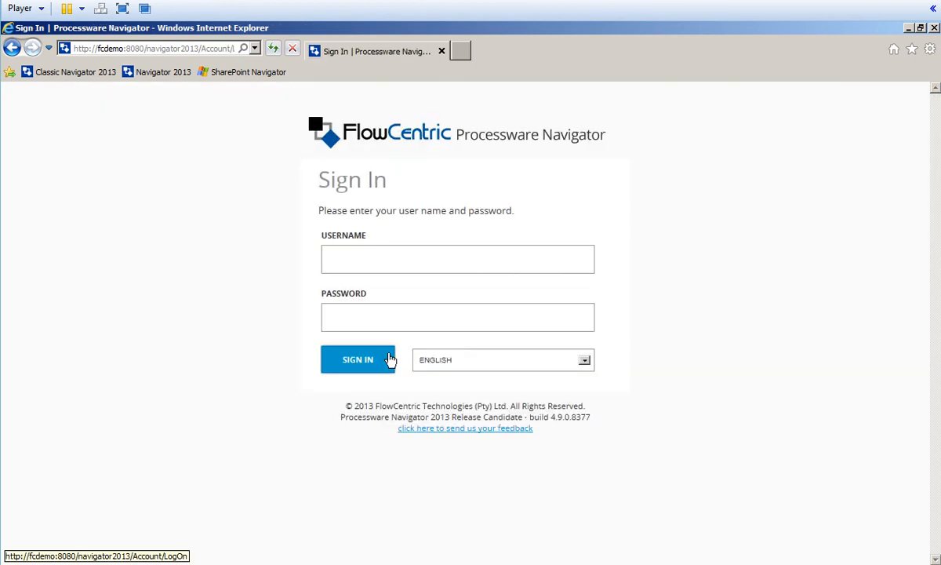
# Step: Sign in as the next approver using the saved username
pyautogui.click(368, 264)
pyautogui.write('f')
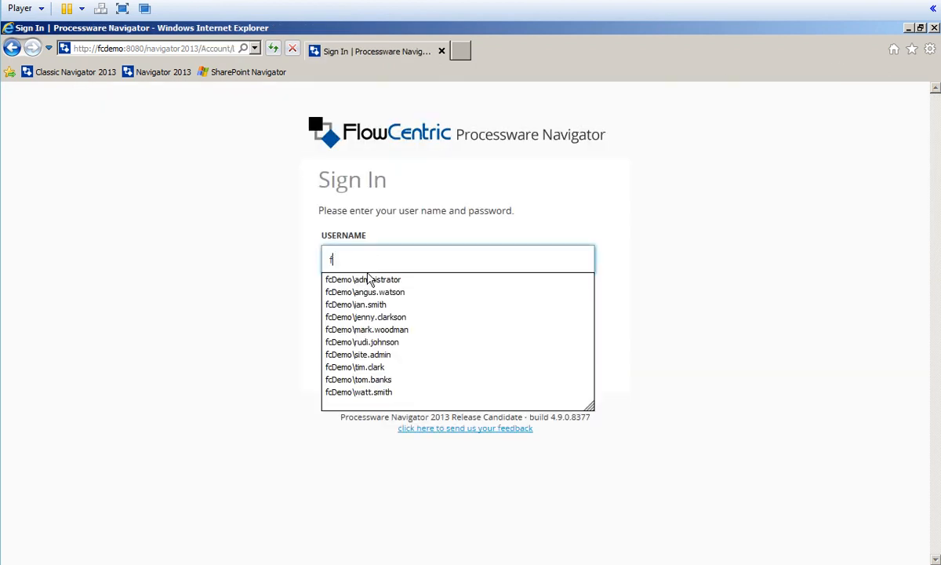
pyautogui.click(362, 342)
pyautogui.click(354, 364)
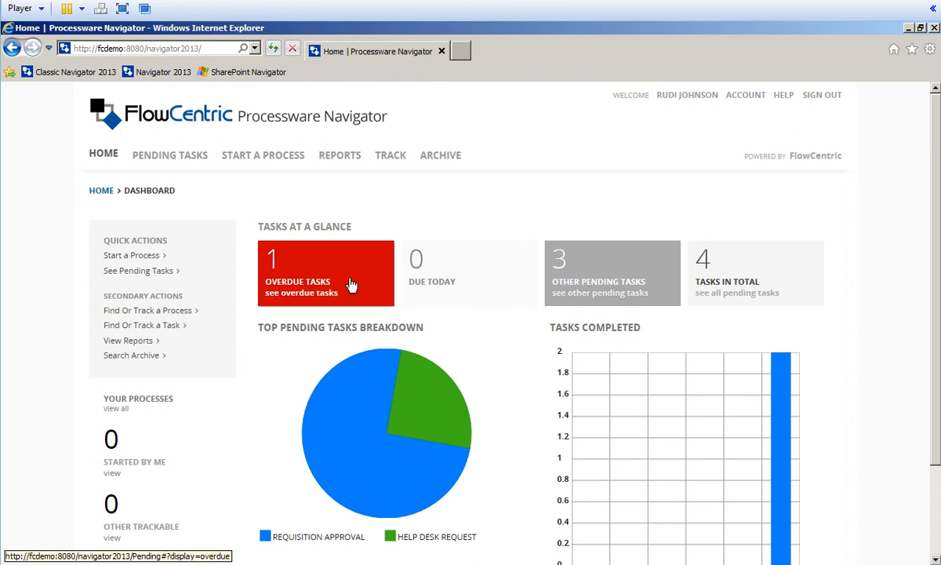
# Step: Acknowledge pending requisition task #131917 after checking its process notes, then sign out
pyautogui.click(609, 292)
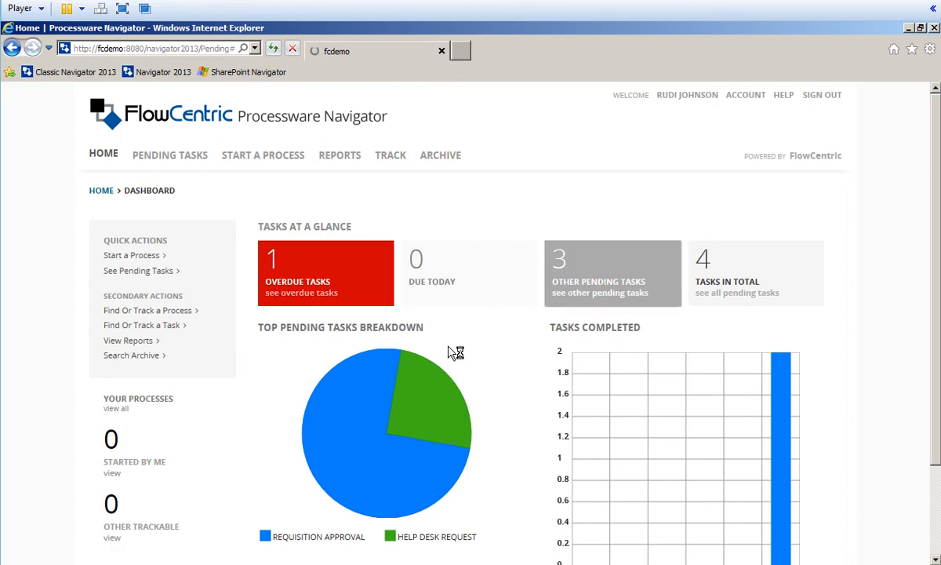
pyautogui.scroll(-3, 357, 378)
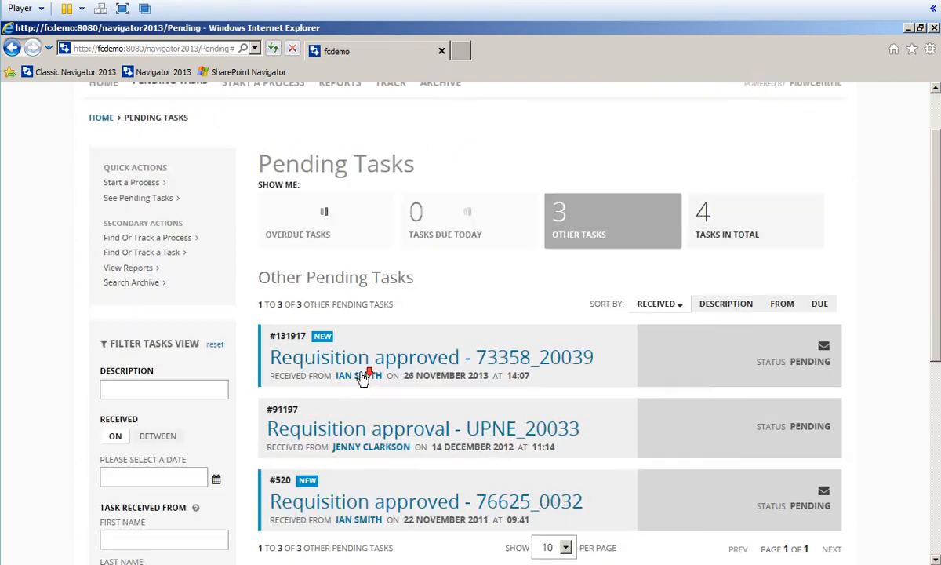
pyautogui.click(323, 269)
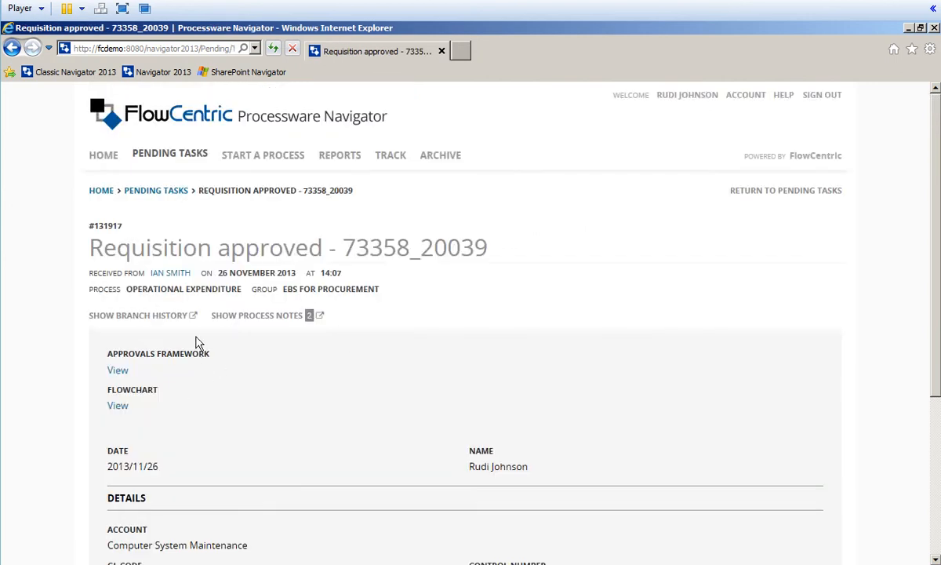
pyautogui.click(261, 316)
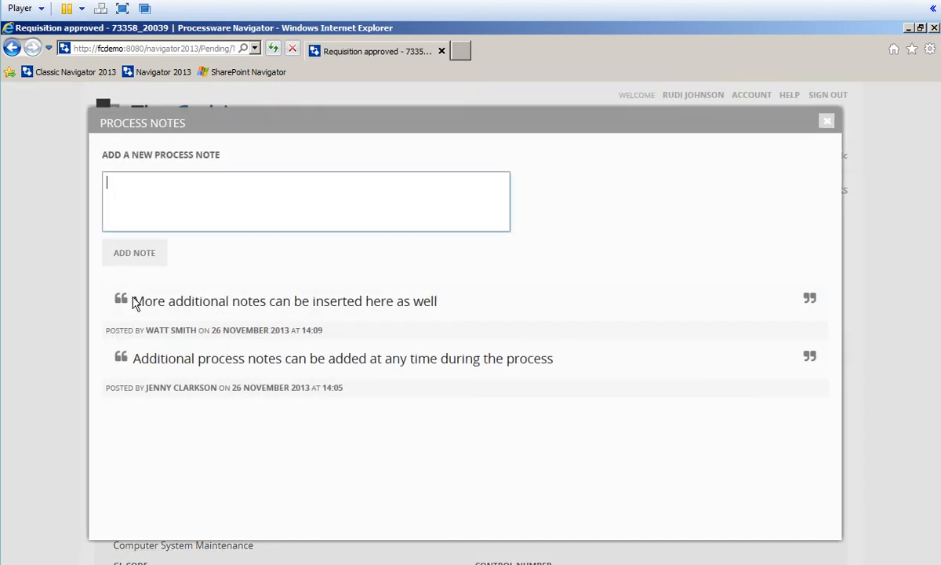
pyautogui.click(827, 121)
pyautogui.scroll(-5, 259, 390)
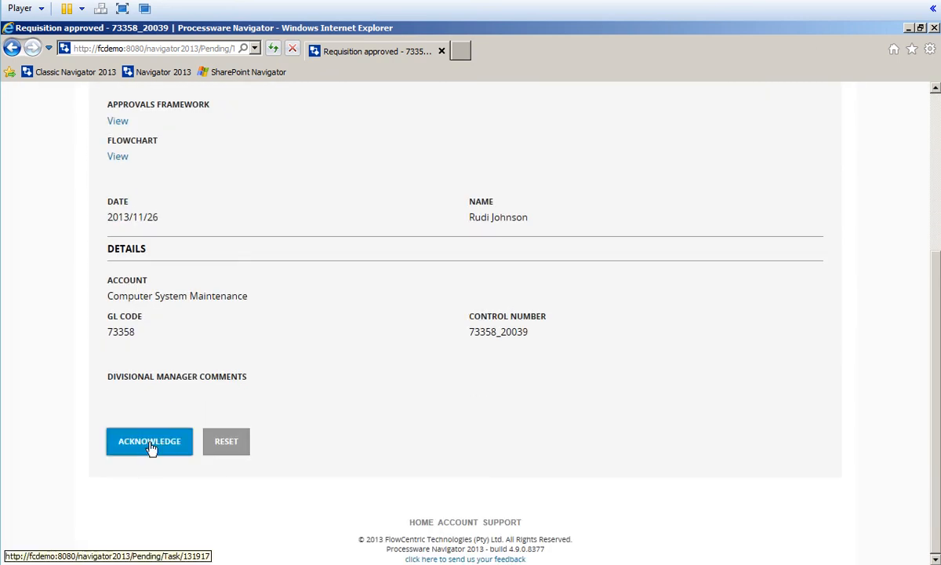
pyautogui.click(150, 443)
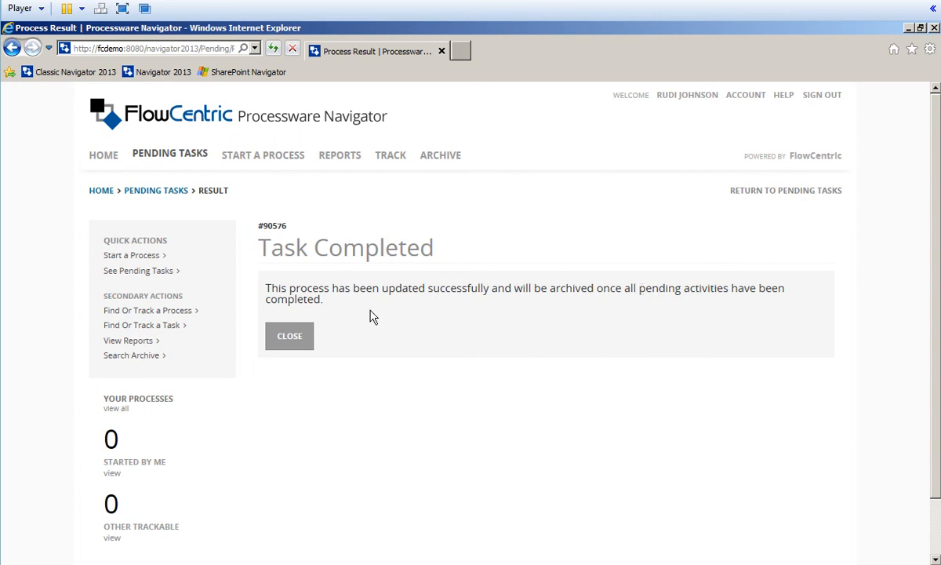
pyautogui.click(820, 95)
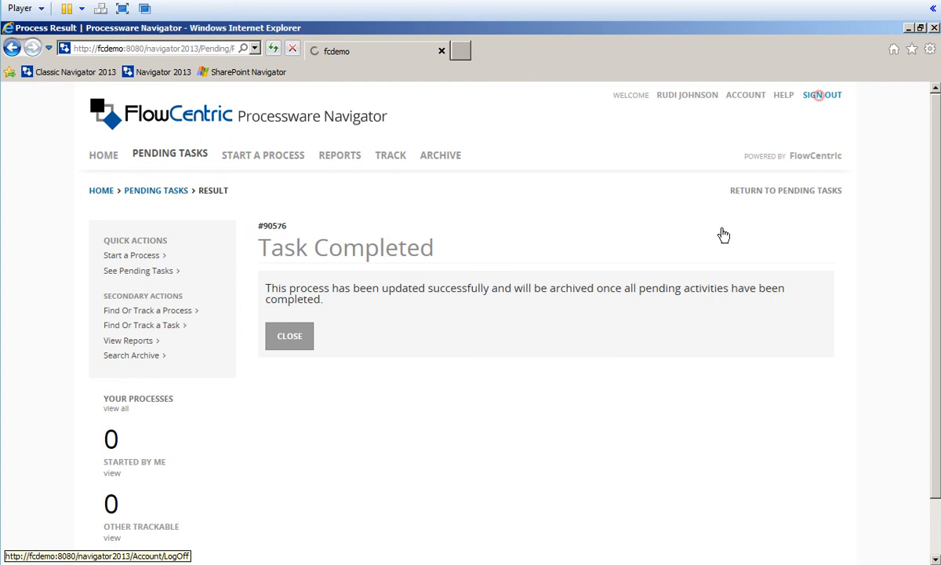
# Step: Sign in as the originator and open the pending 'Requisition approved - 73358_20039' task
pyautogui.click(356, 269)
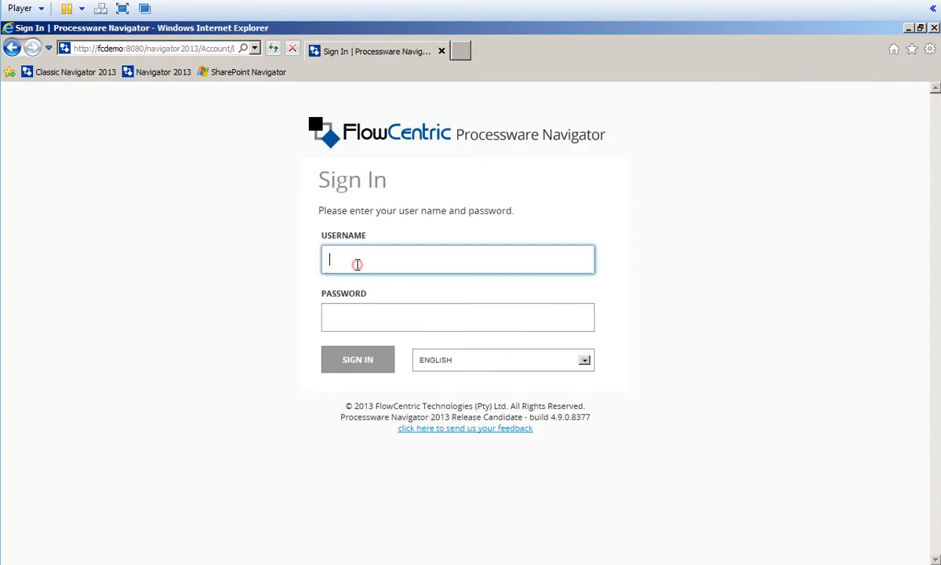
pyautogui.write('f')
pyautogui.click(384, 392)
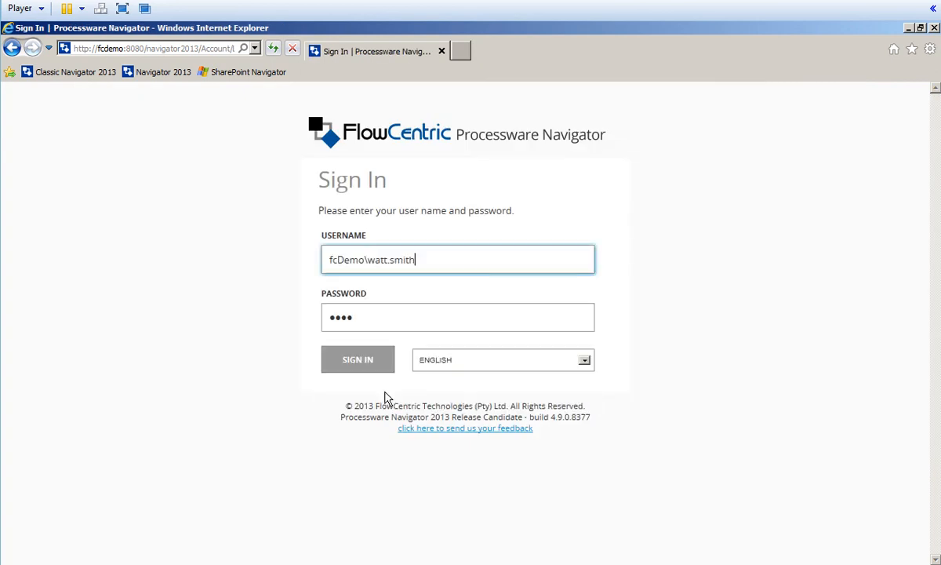
pyautogui.click(362, 365)
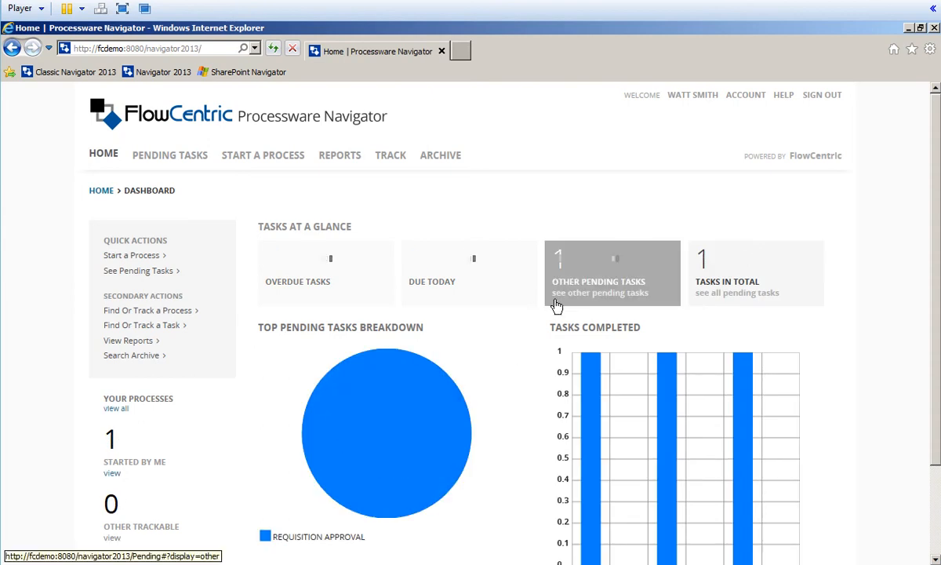
pyautogui.click(612, 287)
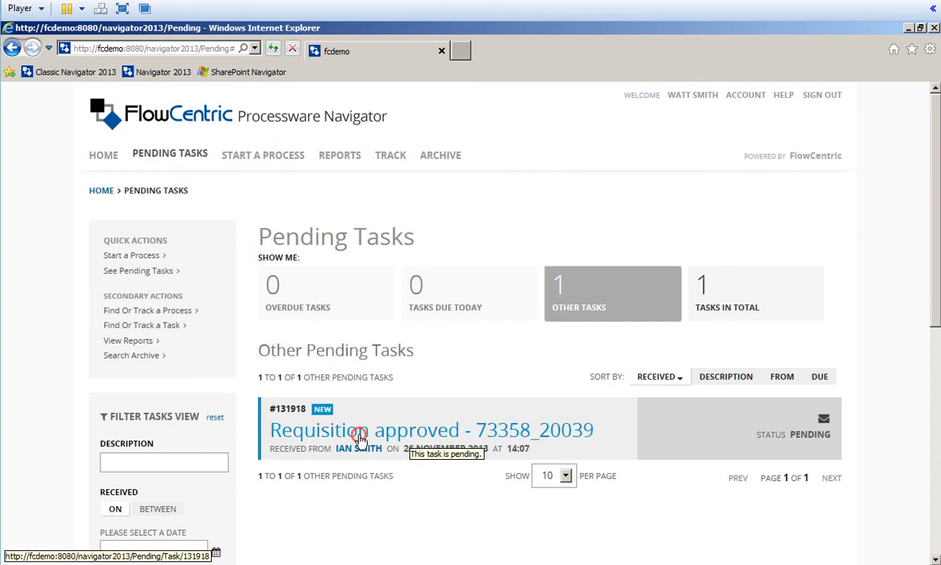
pyautogui.click(359, 436)
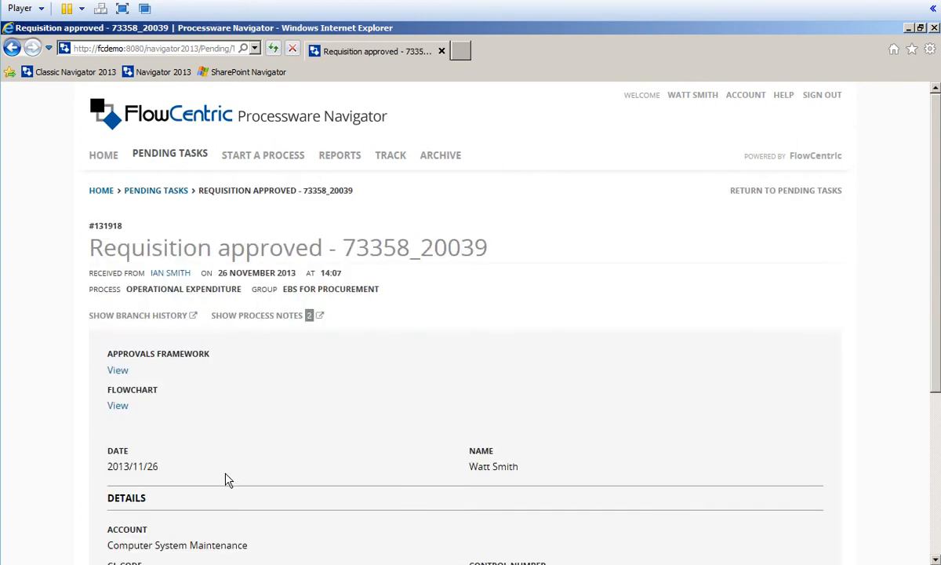
# Step: Review the step 2 approval details in Branch History, then acknowledge the task
pyautogui.scroll(-3, 223, 475)
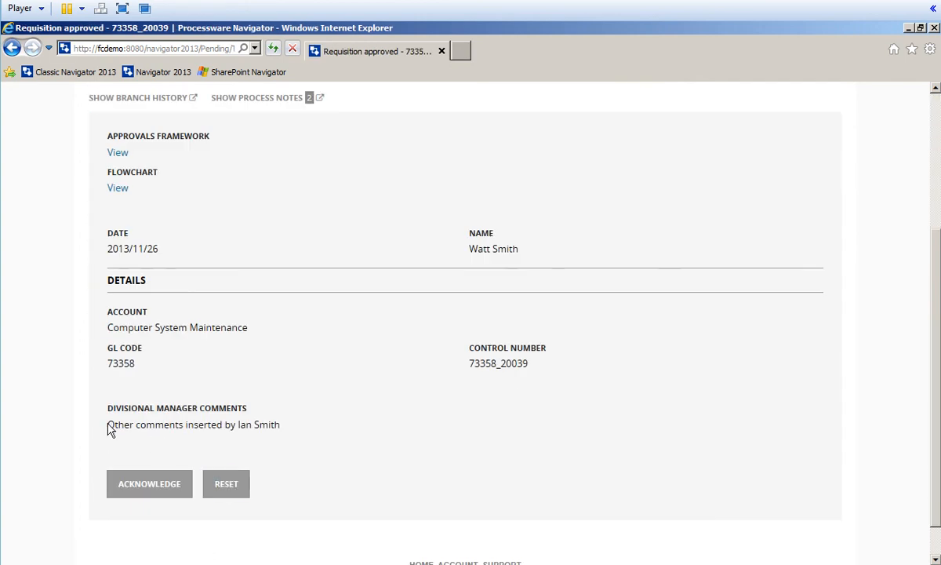
pyautogui.scroll(2, 276, 399)
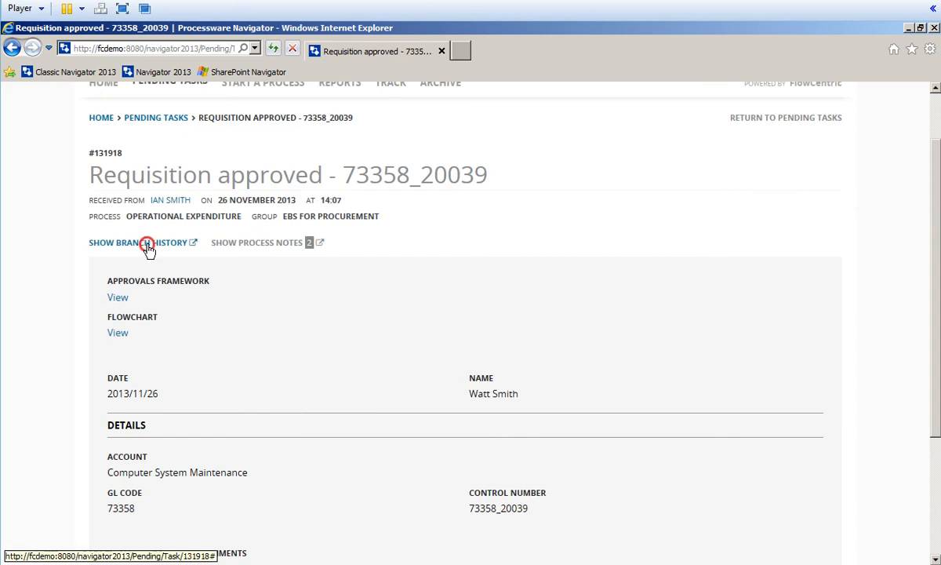
pyautogui.click(148, 245)
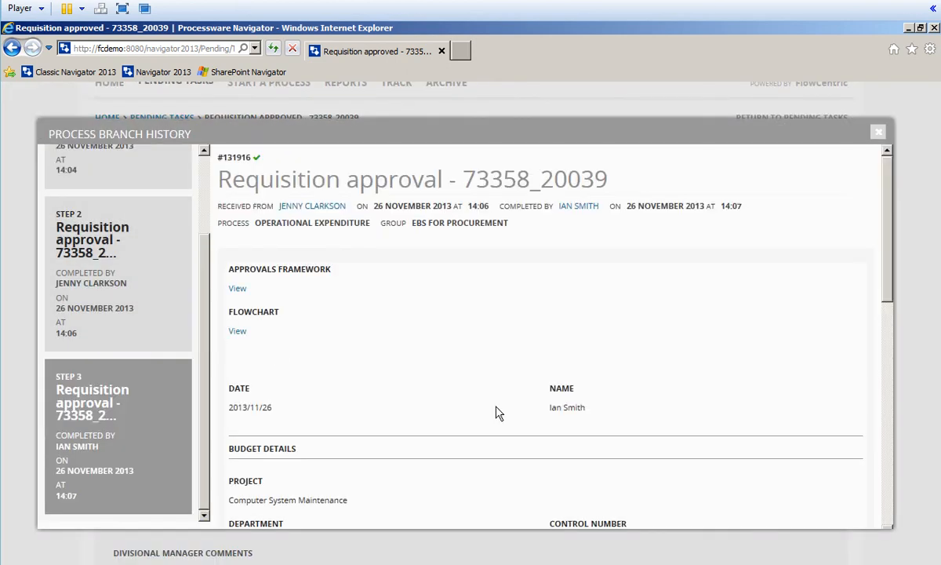
pyautogui.scroll(-3, 495, 410)
pyautogui.scroll(-3, 497, 412)
pyautogui.scroll(-1, 497, 392)
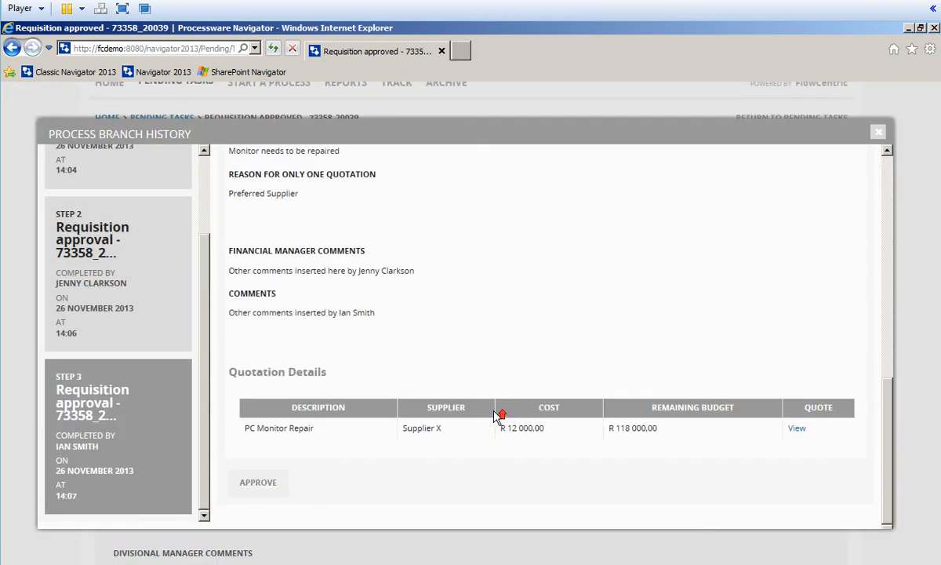
pyautogui.scroll(7, 354, 337)
pyautogui.click(78, 262)
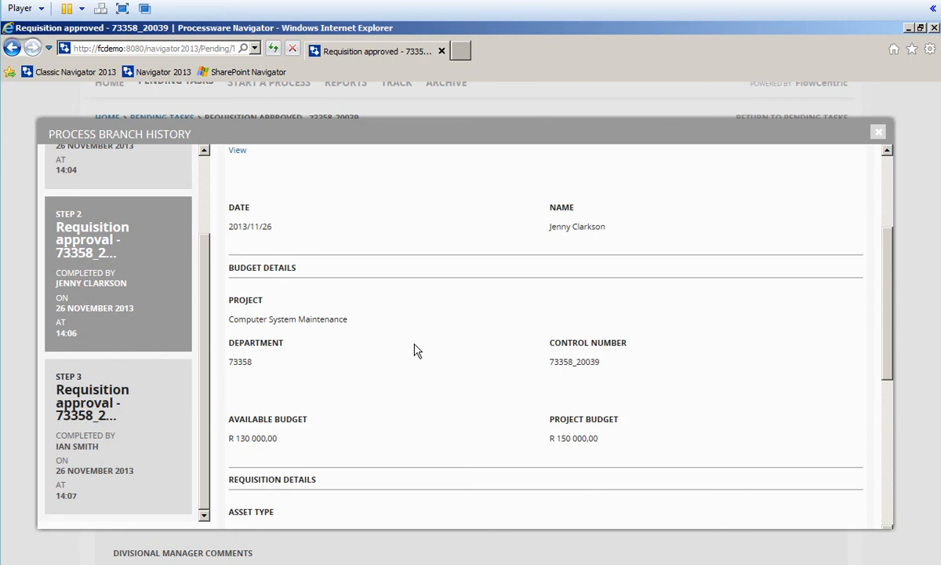
pyautogui.scroll(2, 826, 247)
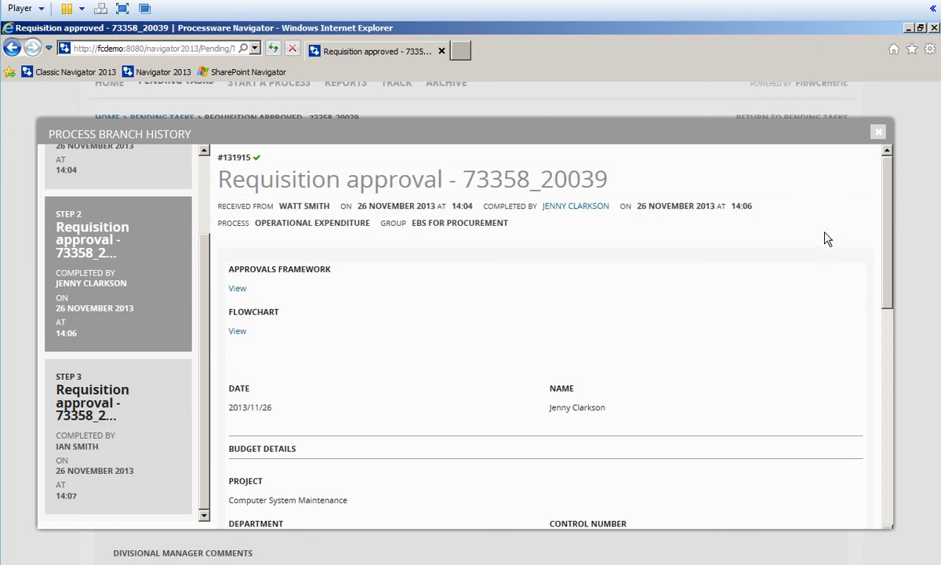
pyautogui.click(879, 132)
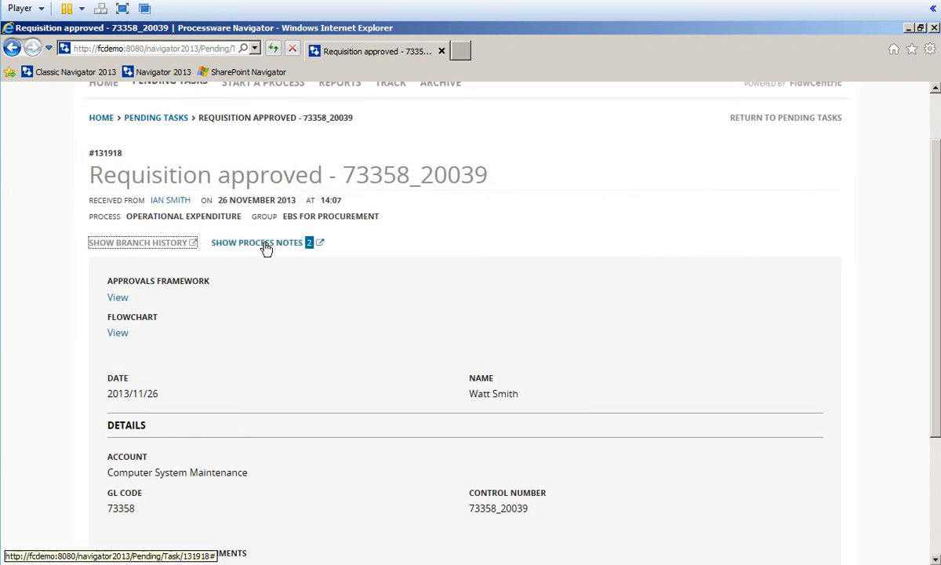
pyautogui.scroll(-2, 280, 362)
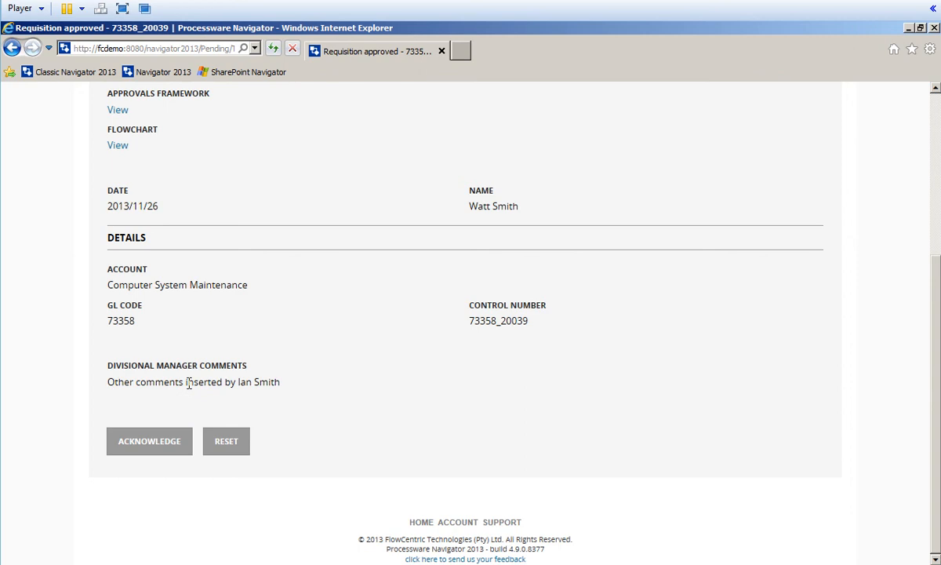
pyautogui.click(150, 442)
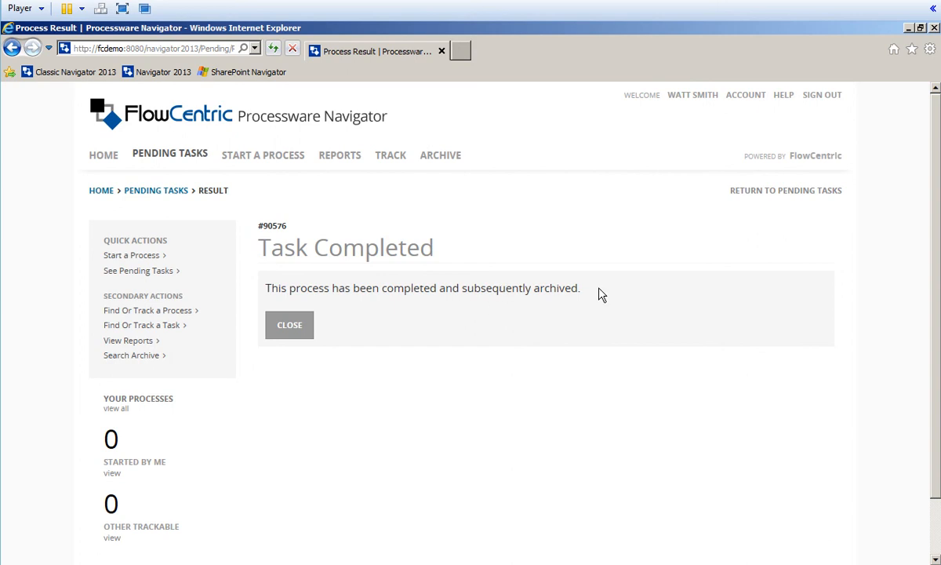
# Step: Find and open the archived Capture OPEX requisition process under EBS for Procurement
pyautogui.click(440, 155)
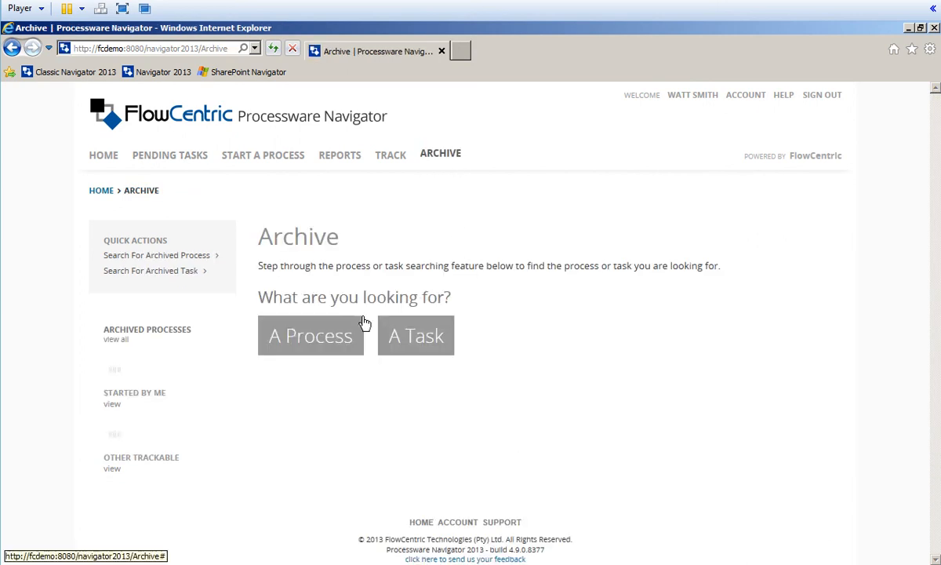
pyautogui.click(313, 336)
pyautogui.scroll(-3, 463, 430)
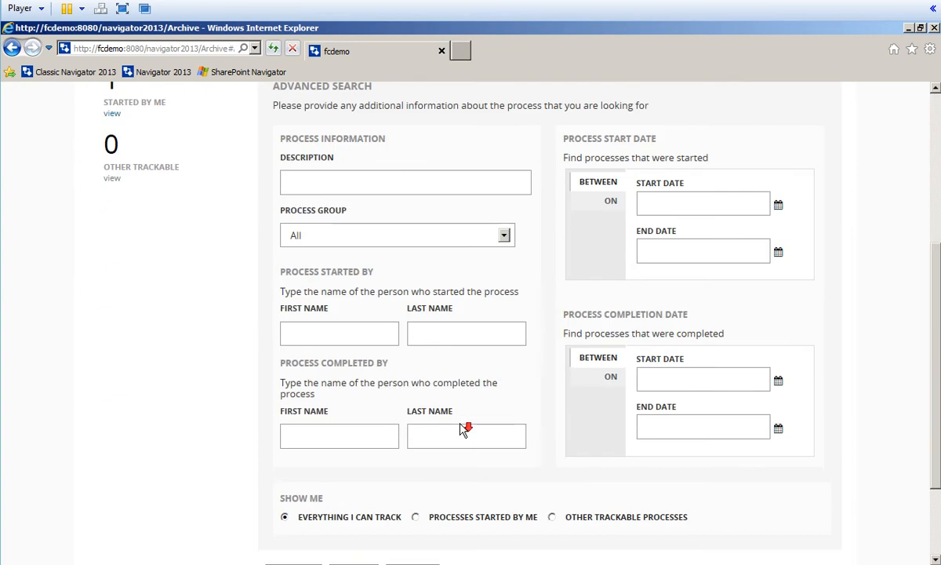
pyautogui.click(503, 235)
pyautogui.click(408, 260)
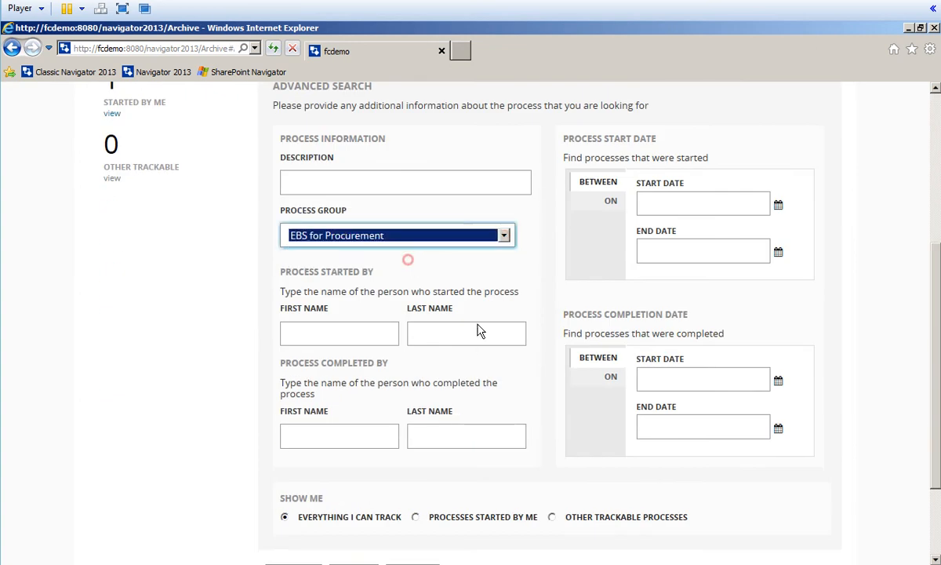
pyautogui.scroll(-2, 481, 330)
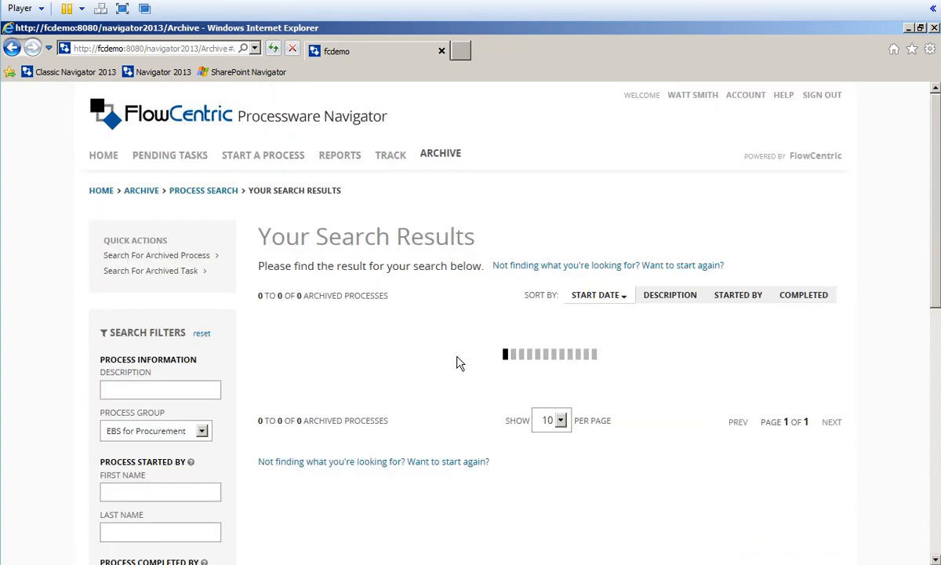
pyautogui.click(376, 355)
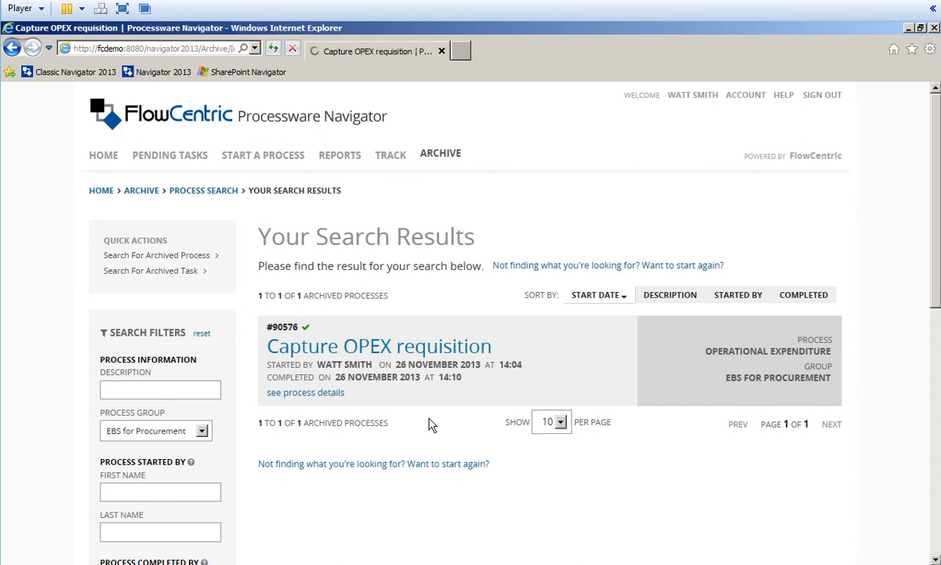
# Step: Expand branch 2's completed tasks and bring up the progress diagram
pyautogui.scroll(-5, 430, 425)
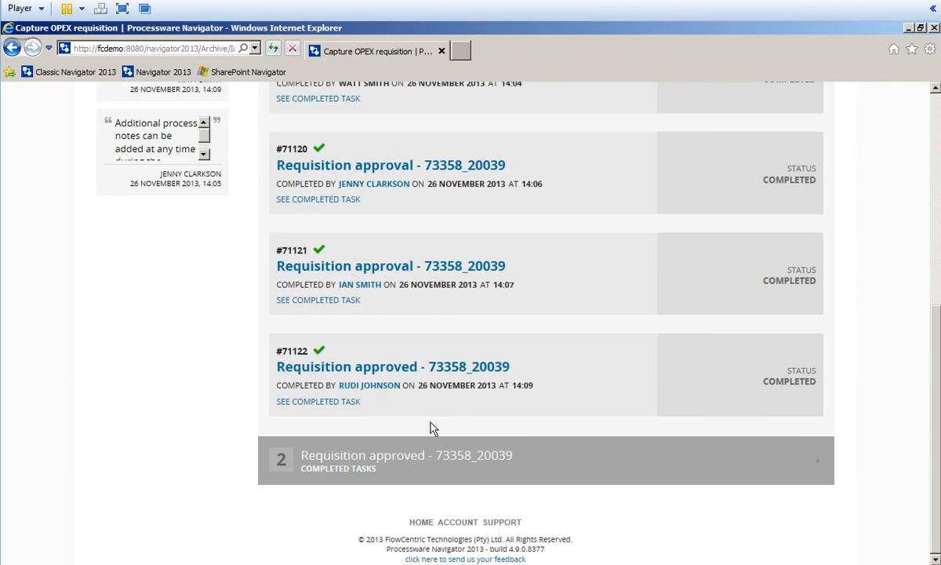
pyautogui.click(409, 468)
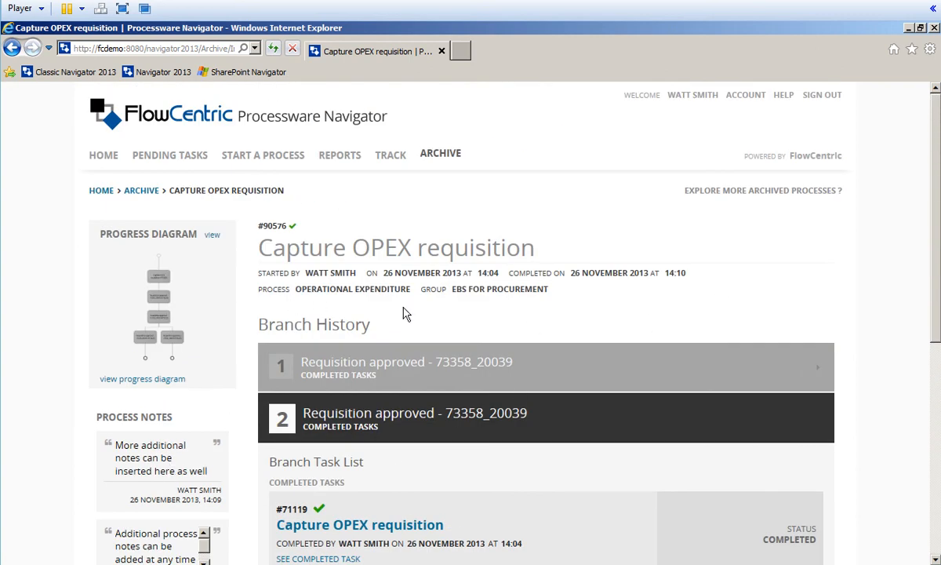
pyautogui.click(178, 306)
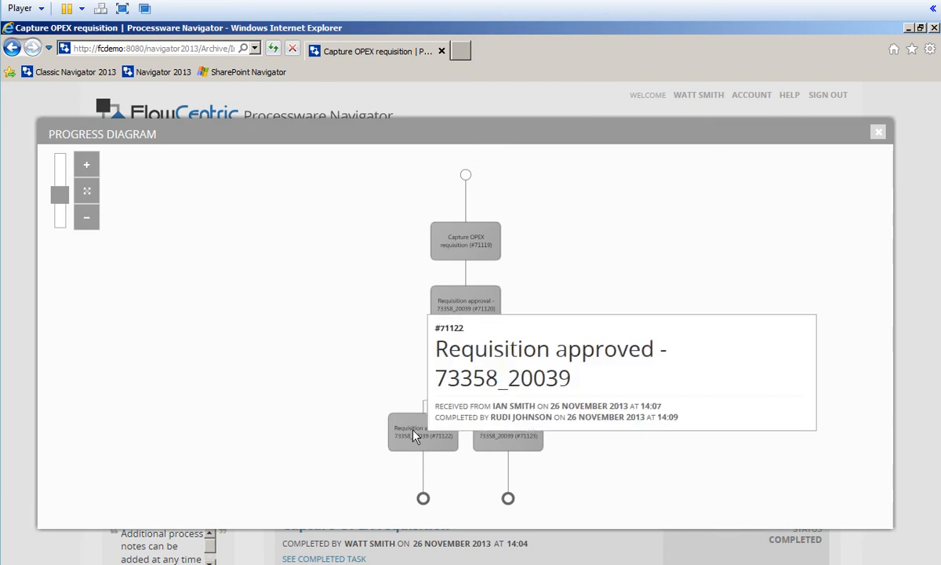
# Step: Inspect the progress diagram nodes, close the diagram, and sign out
pyautogui.moveTo(506, 439)
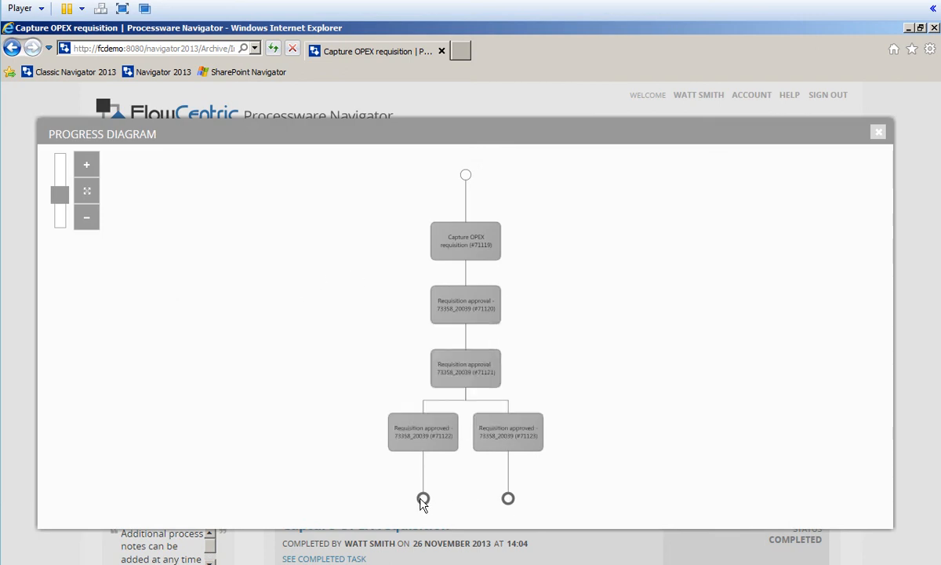
pyautogui.click(879, 132)
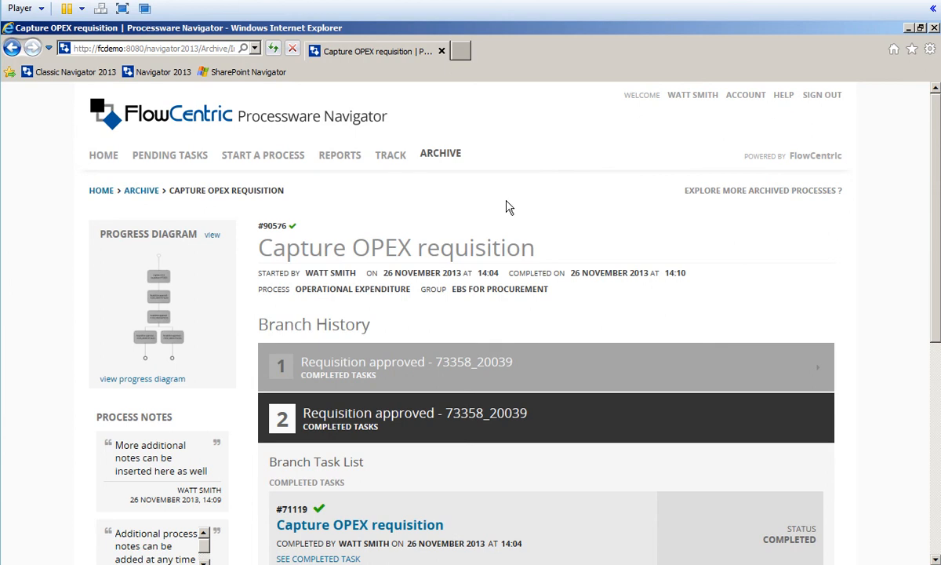
pyautogui.click(822, 95)
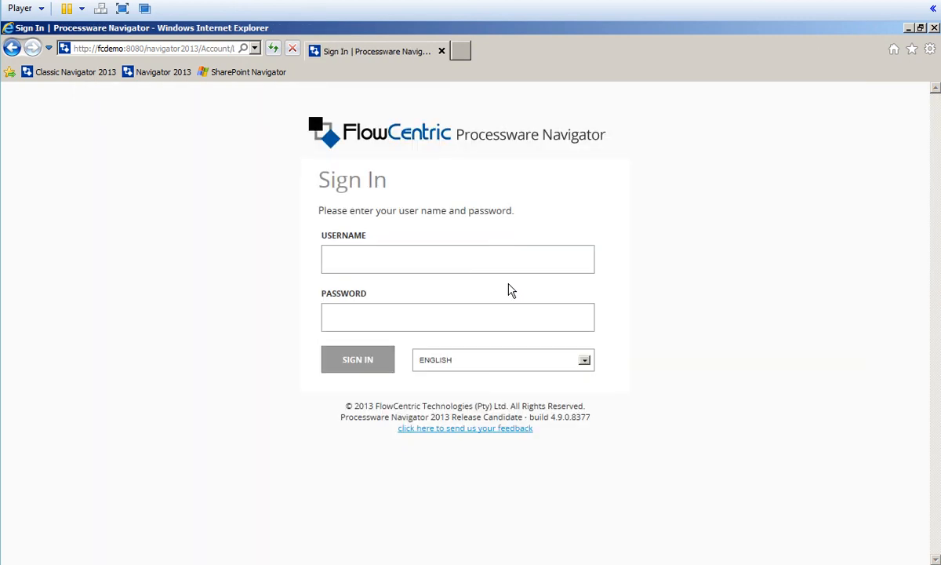